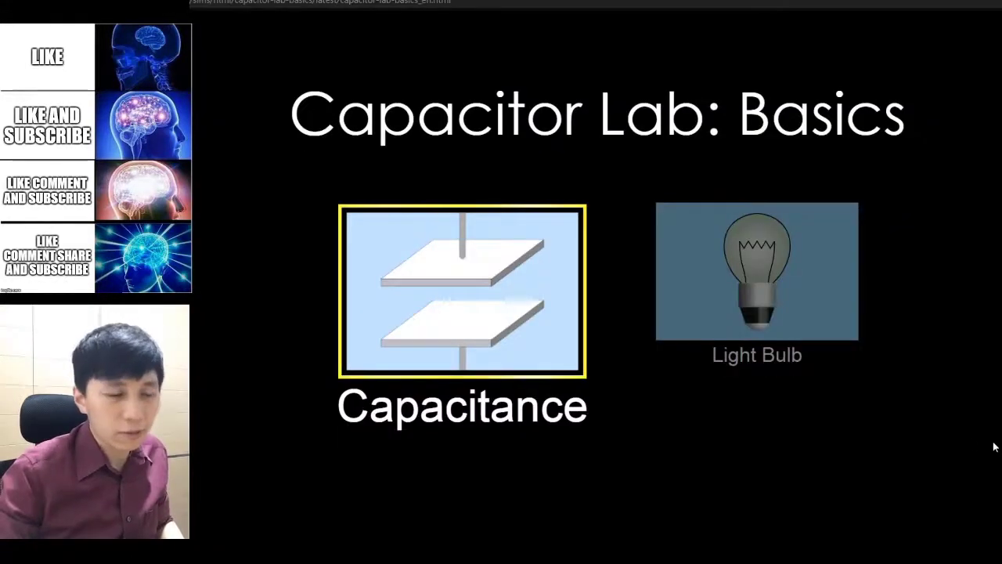
Open the Light Bulb version of the capacitor lab and enable the Electric Field, Top Plate Charge and Stored Energy displays
left_click(794, 315)
left_click(794, 315)
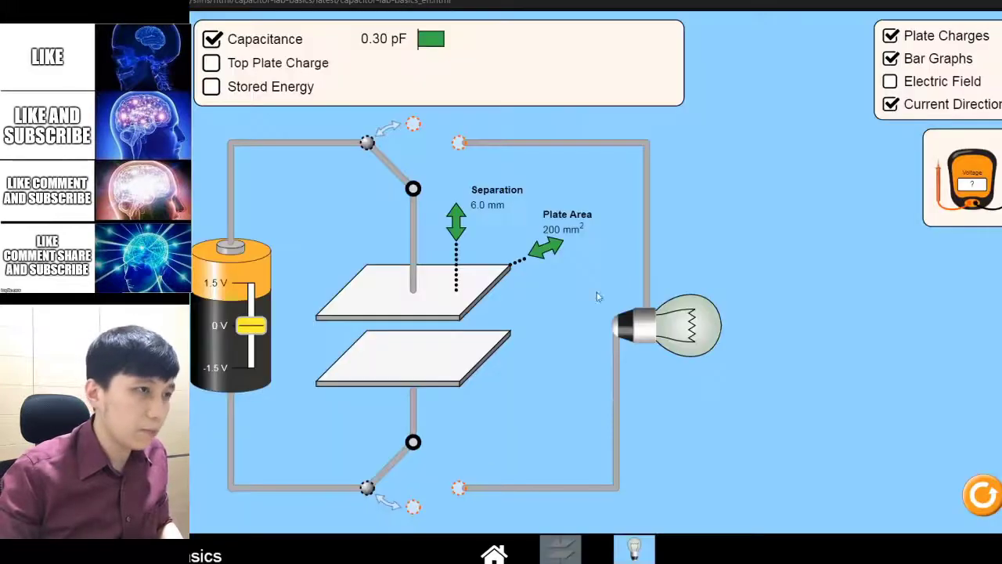
left_click(890, 81)
left_click(211, 63)
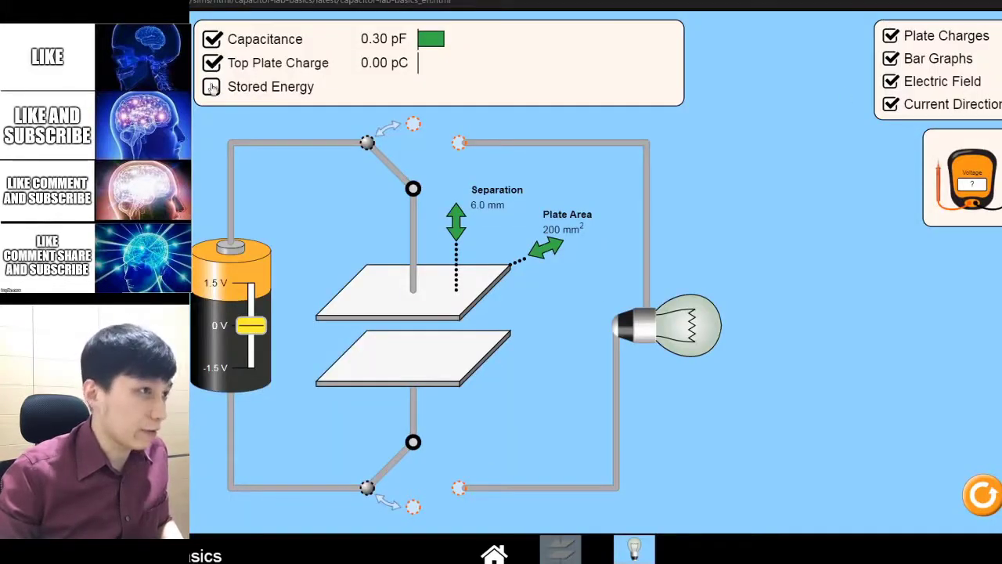
left_click(211, 87)
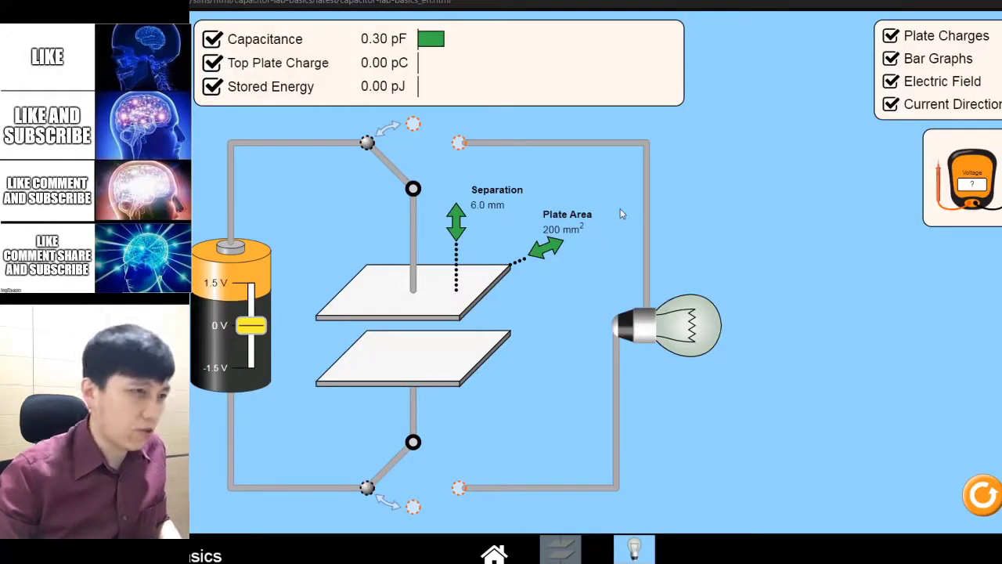
Check Part A Q1 in the Word worksheet, then vary the simulated capacitor to 10.0 mm separation and 250 mm² plate area
key("alt+Tab")
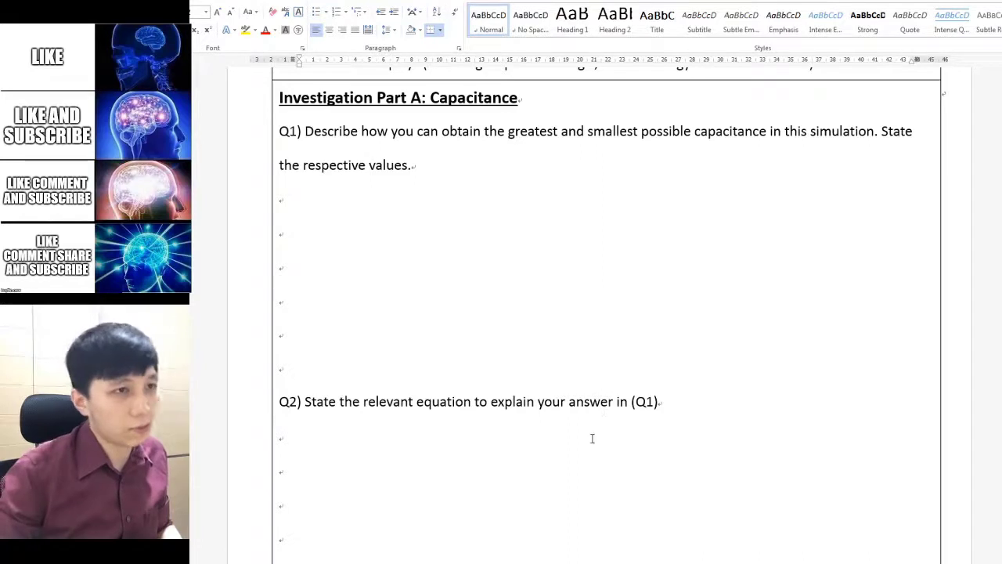
key("alt+Tab")
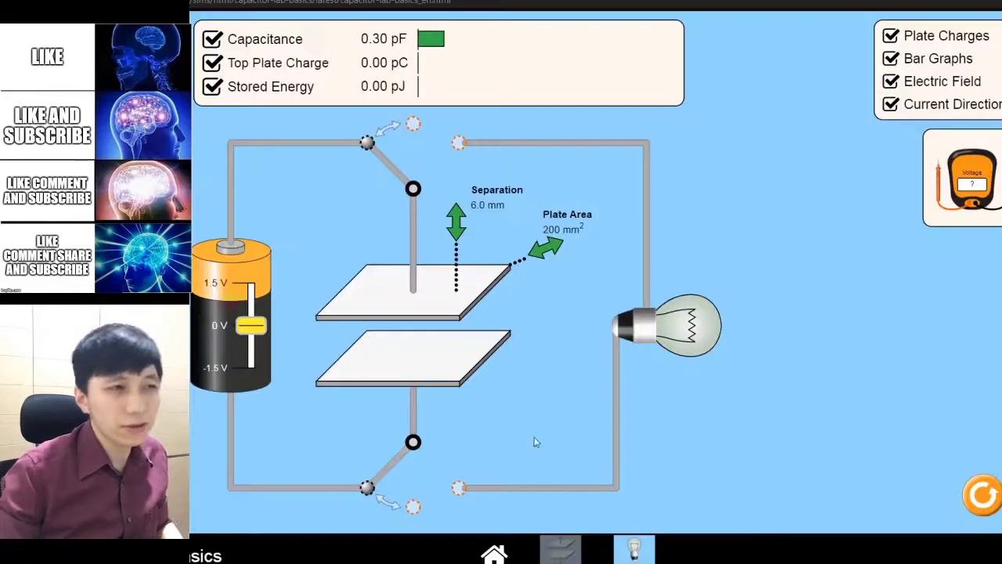
left_click_drag(545, 250, 589, 236)
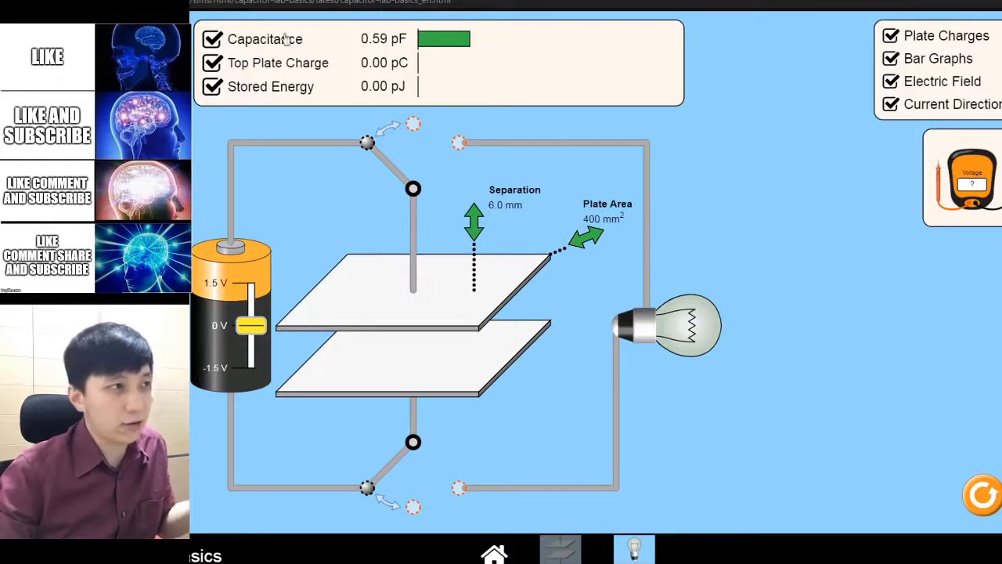
left_click_drag(474, 221, 479, 170)
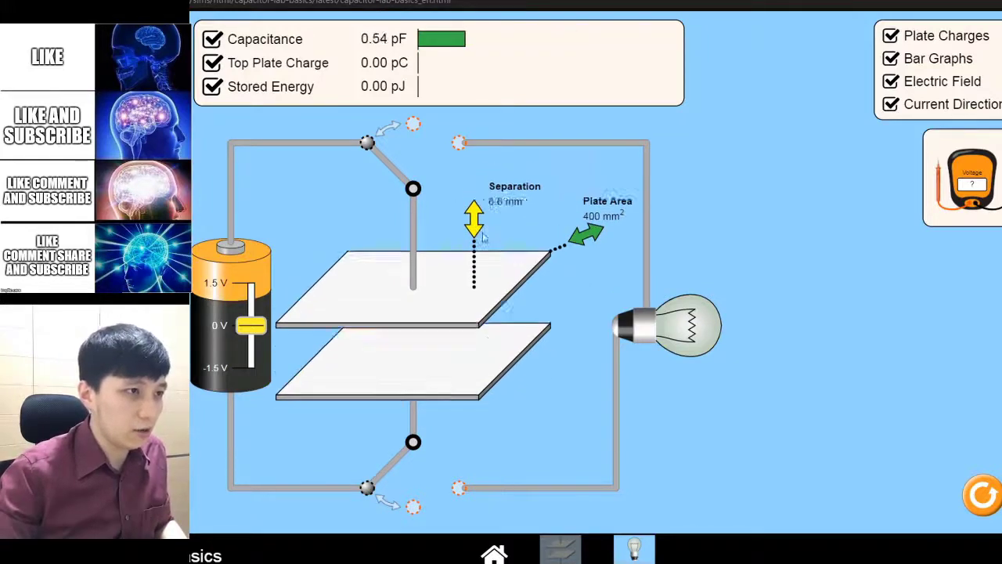
left_click_drag(609, 217, 580, 225)
mouse_move(250, 325)
left_mouse_down()
mouse_move(250, 305)
mouse_move(252, 334)
left_mouse_up()
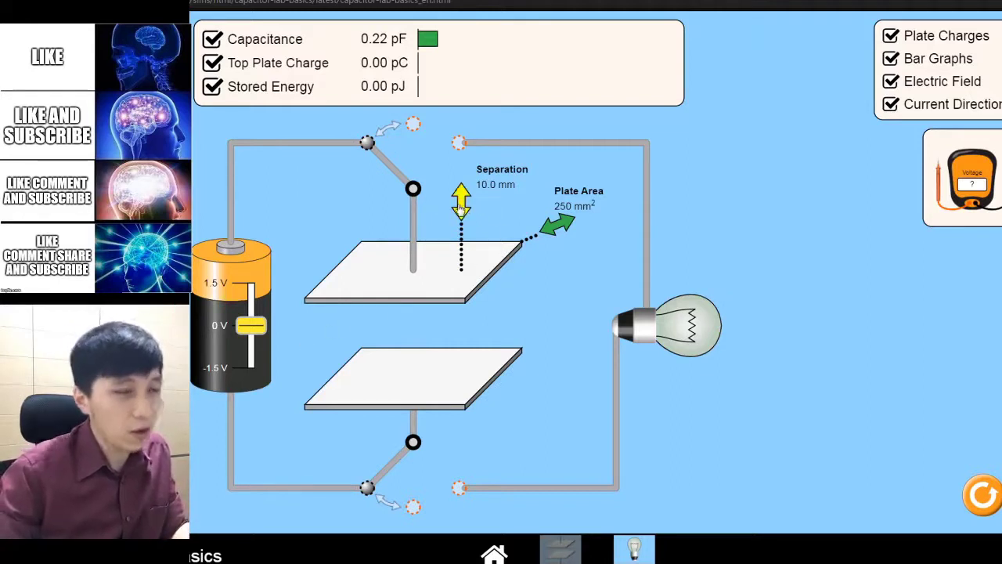
Set the plate separation to 2.0 mm and plate area to 400 mm², and record the greatest capacitance of 1.77 pF in the worksheet
left_click_drag(462, 201, 453, 271)
left_click_drag(558, 266, 678, 224)
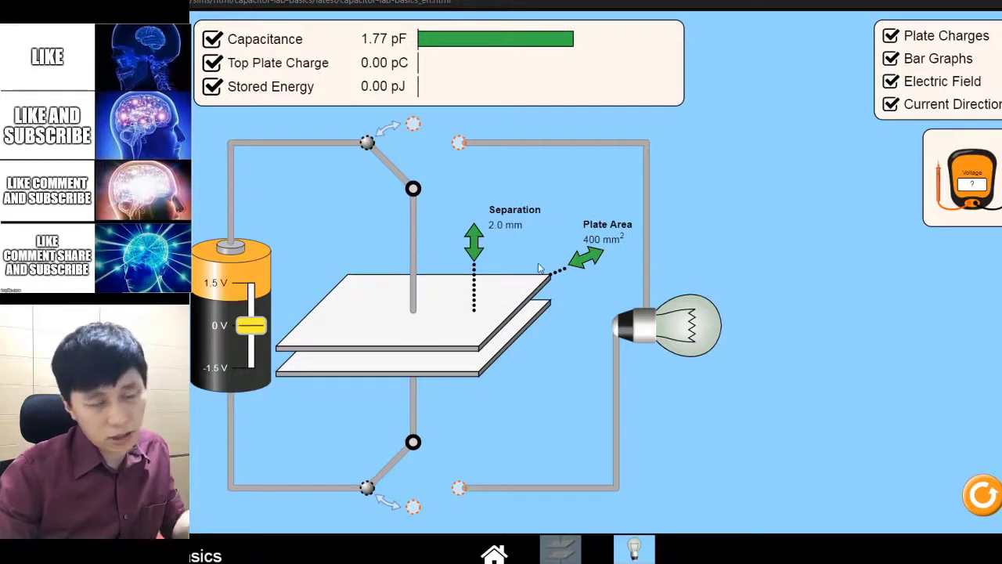
left_click_drag(479, 257, 478, 282)
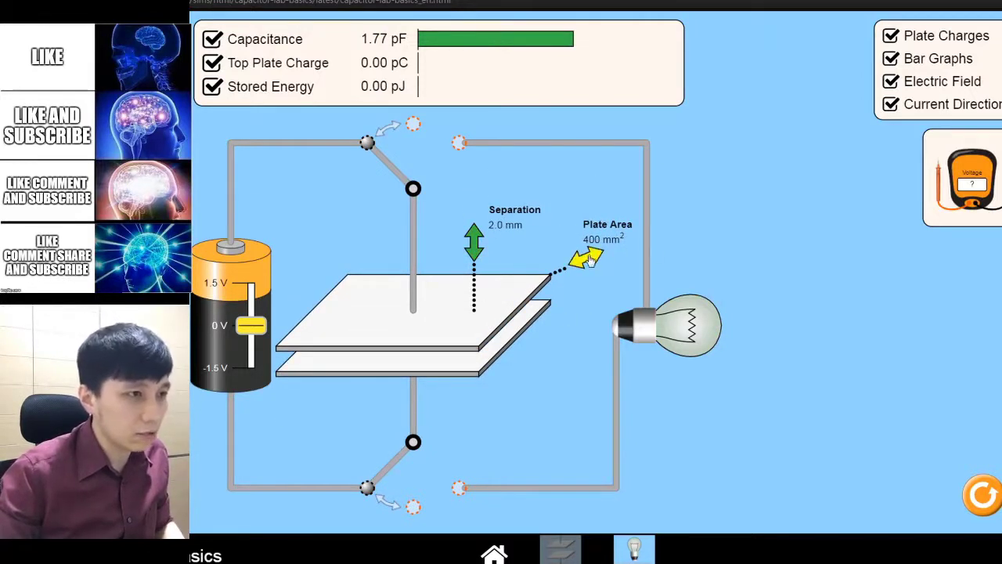
left_click_drag(594, 258, 679, 241)
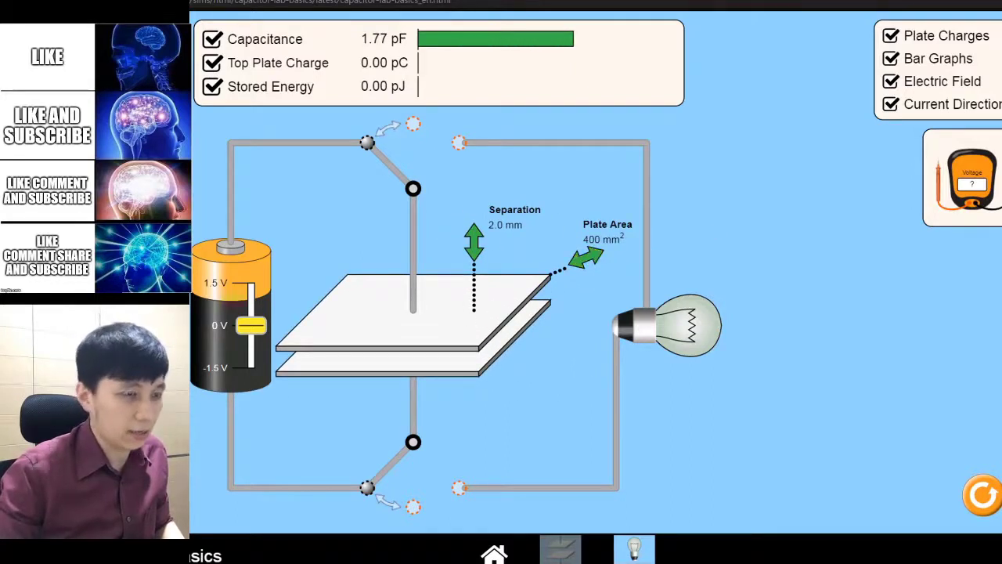
key("alt+Tab")
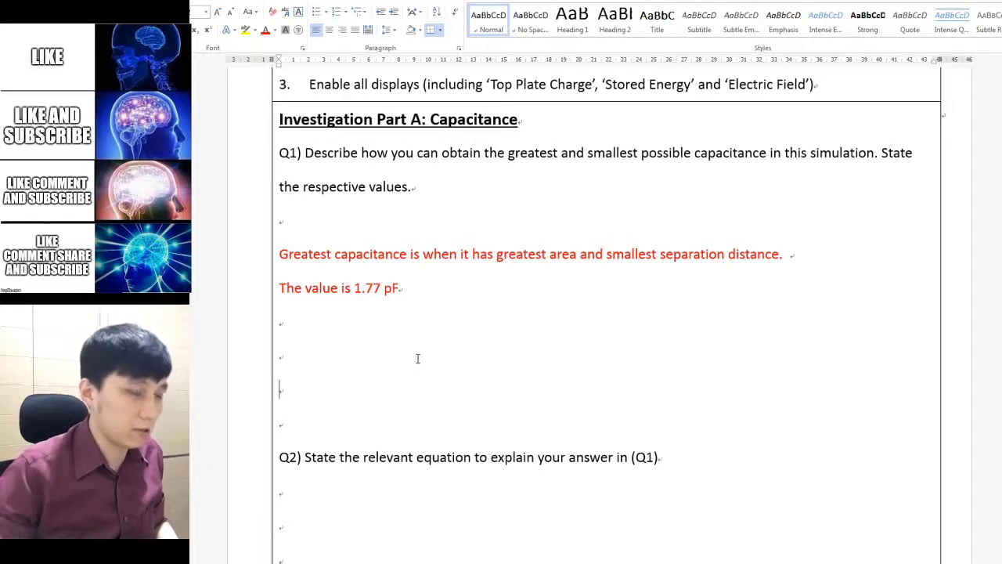
Set the simulated plates to 10.0 mm separation and 100 mm² area, and record the smallest capacitance of 0.09 pF in the worksheet
key("alt+Tab")
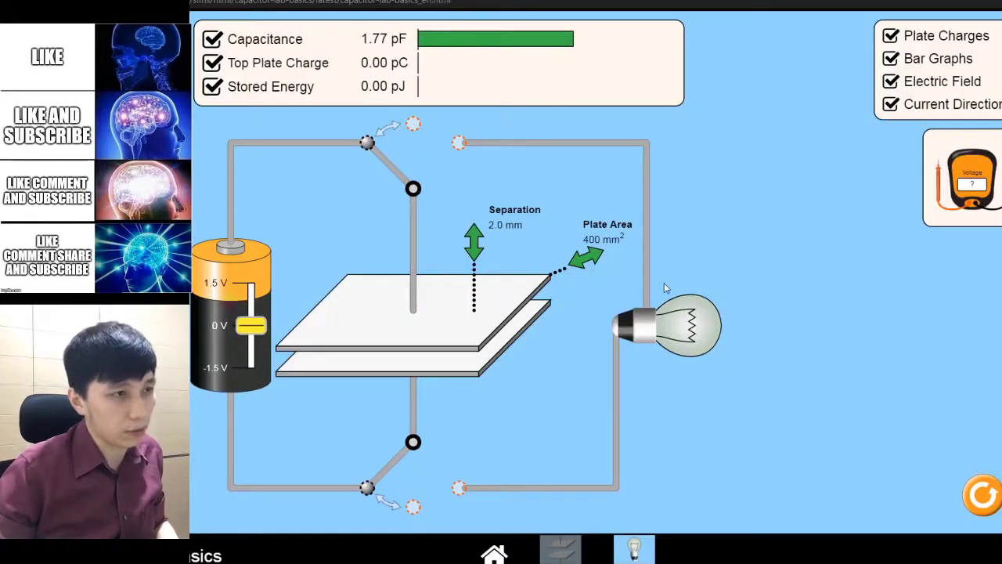
left_click_drag(475, 252, 474, 202)
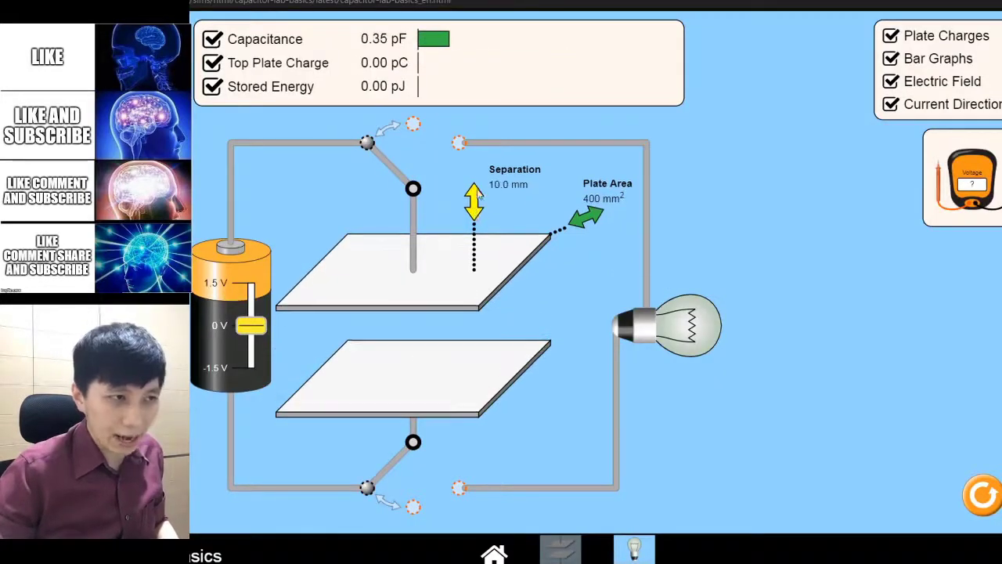
left_click_drag(616, 215, 537, 242)
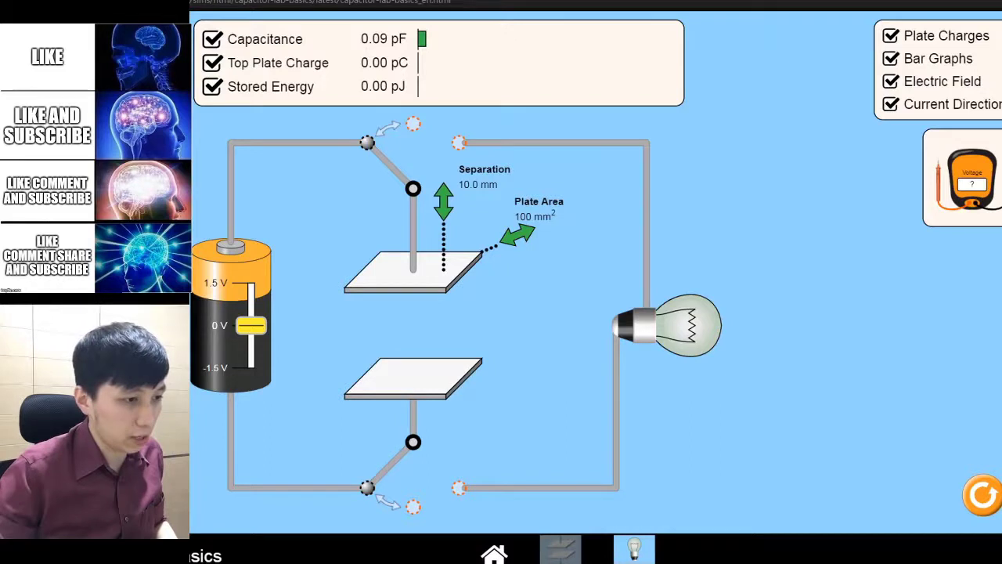
key("alt+Tab")
left_click_drag(396, 295, 345, 301)
left_click(456, 369)
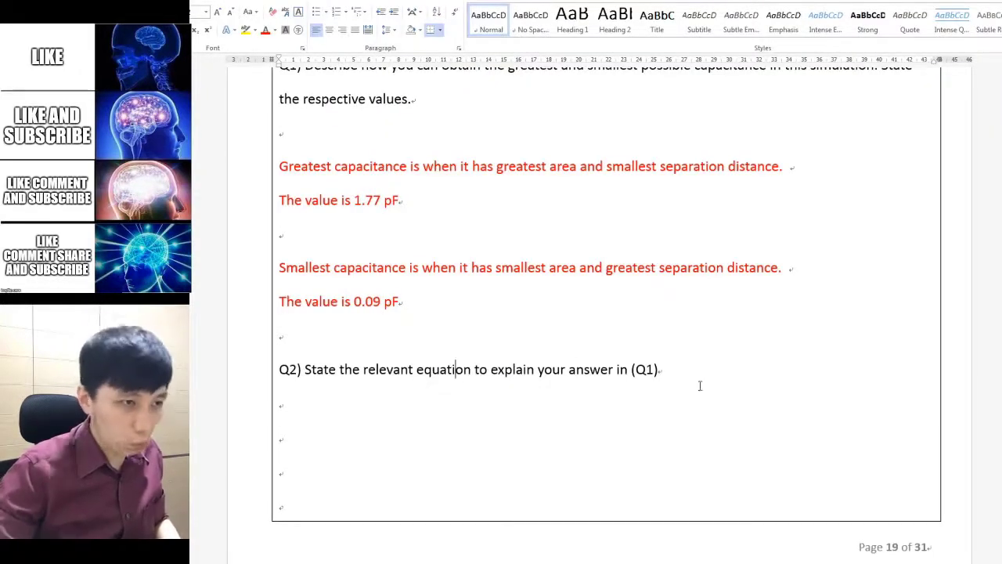
Handwrite the capacitance equation in red ink below Part A Q2, starting with "C =" followed by a fraction
scroll(707, 388, "down", 1)
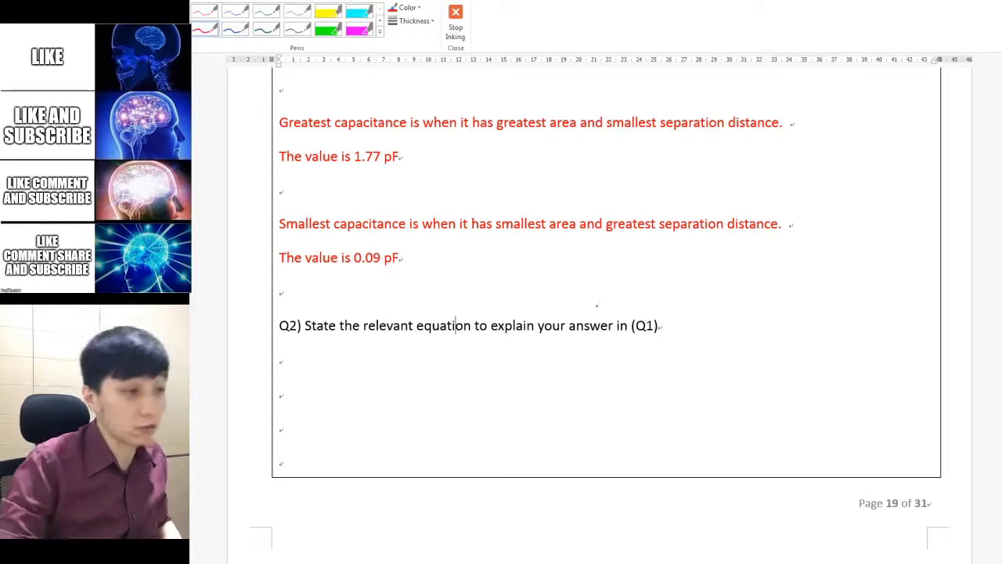
mouse_move(408, 398)
left_mouse_down()
mouse_move(382, 395)
mouse_move(417, 429)
mouse_move(454, 397)
left_mouse_up()
left_click_drag(437, 406, 454, 405)
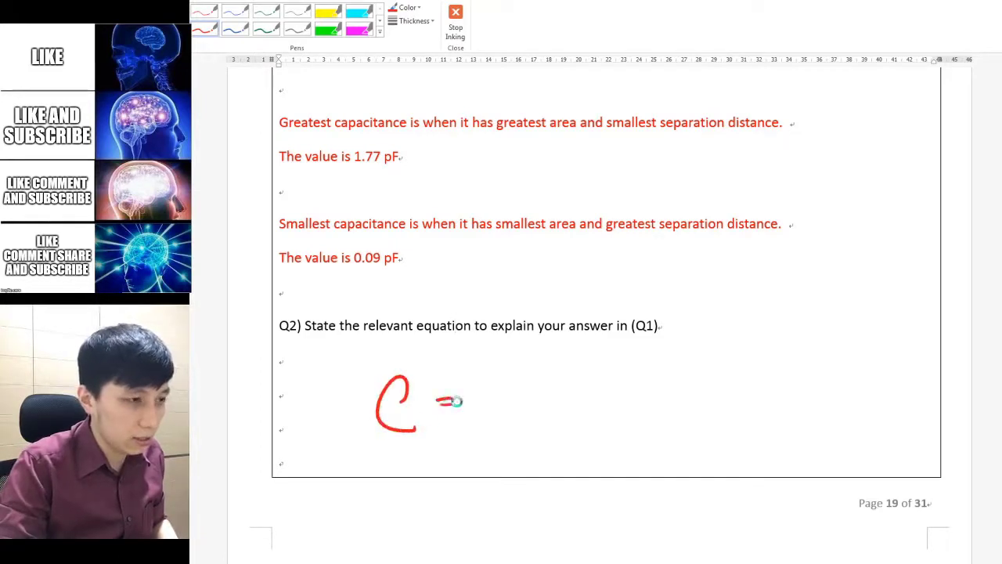
mouse_move(513, 371)
left_mouse_down()
mouse_move(523, 395)
mouse_move(552, 387)
mouse_move(549, 372)
left_mouse_up()
left_click_drag(488, 407, 556, 406)
left_click_drag(529, 437, 530, 452)
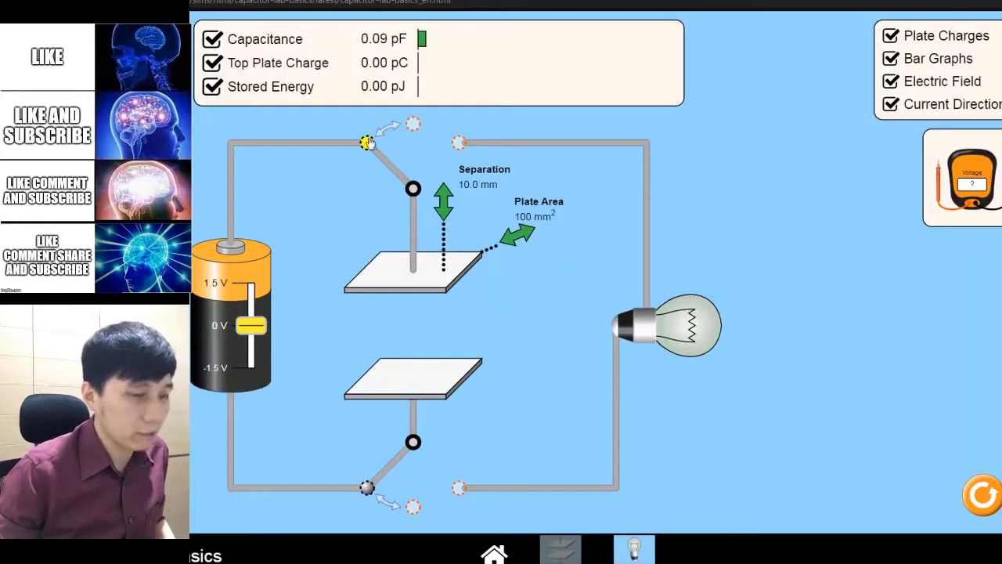
Raise the battery voltage to 1.5 V in the simulation and toggle the Electric Field display off and on again
mouse_move(365, 140)
left_mouse_down()
mouse_move(402, 123)
mouse_move(407, 132)
mouse_move(369, 139)
left_mouse_up()
left_click_drag(250, 325, 251, 283)
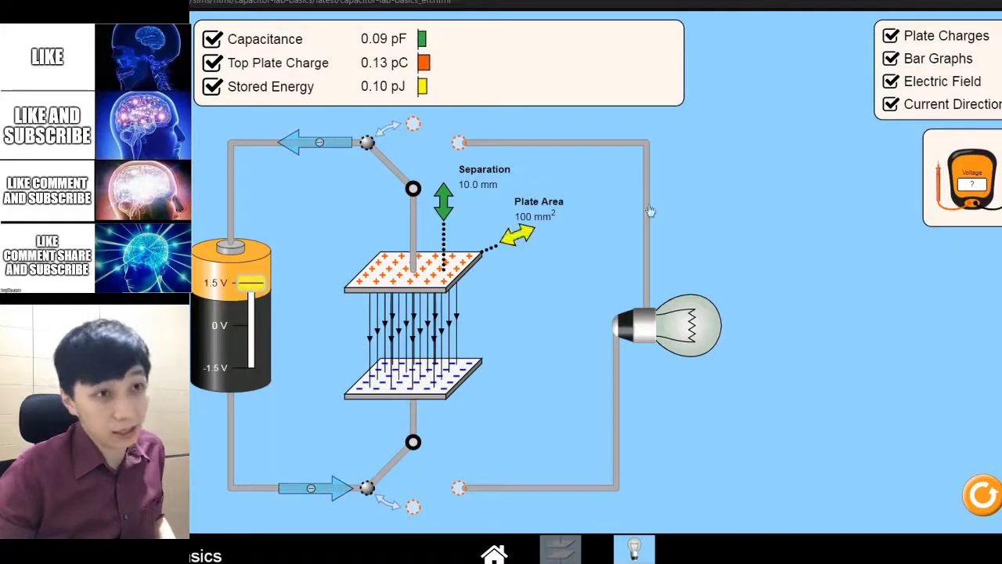
left_click(891, 82)
left_click(891, 82)
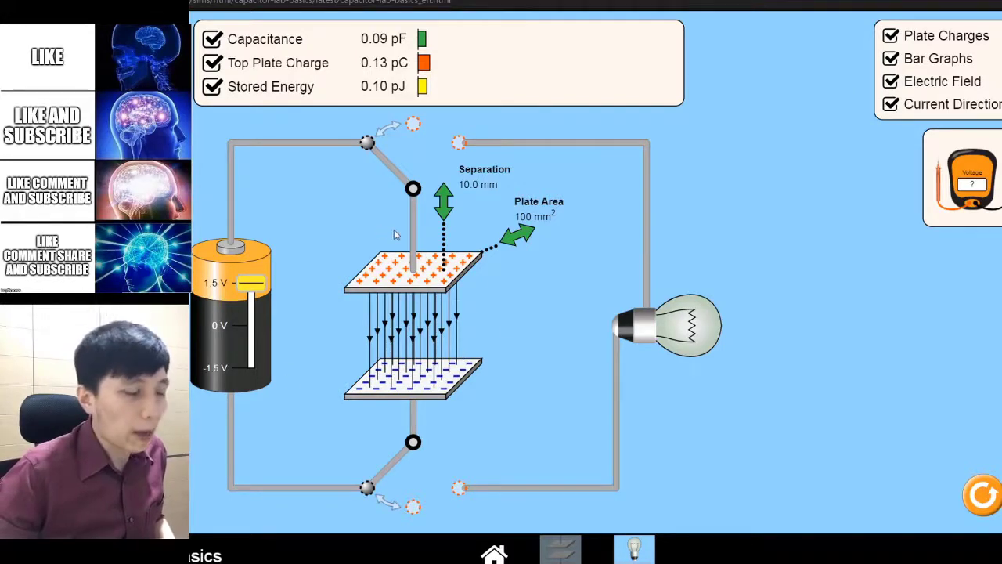
Answer Part B Q1 in the Word worksheet, stating that field line density represents the magnitude of the electric field strength
left_click(471, 557)
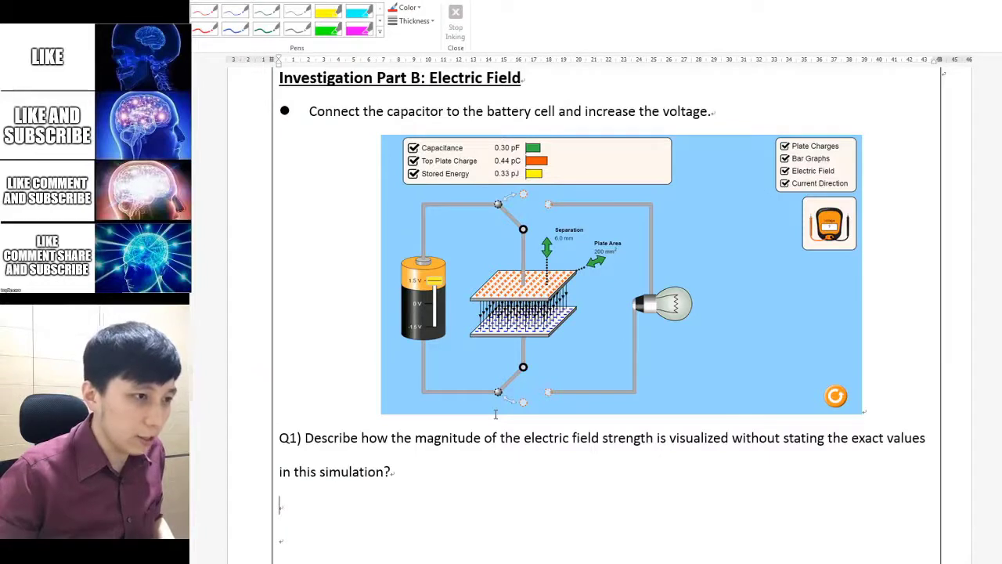
scroll(495, 415, "down", 3)
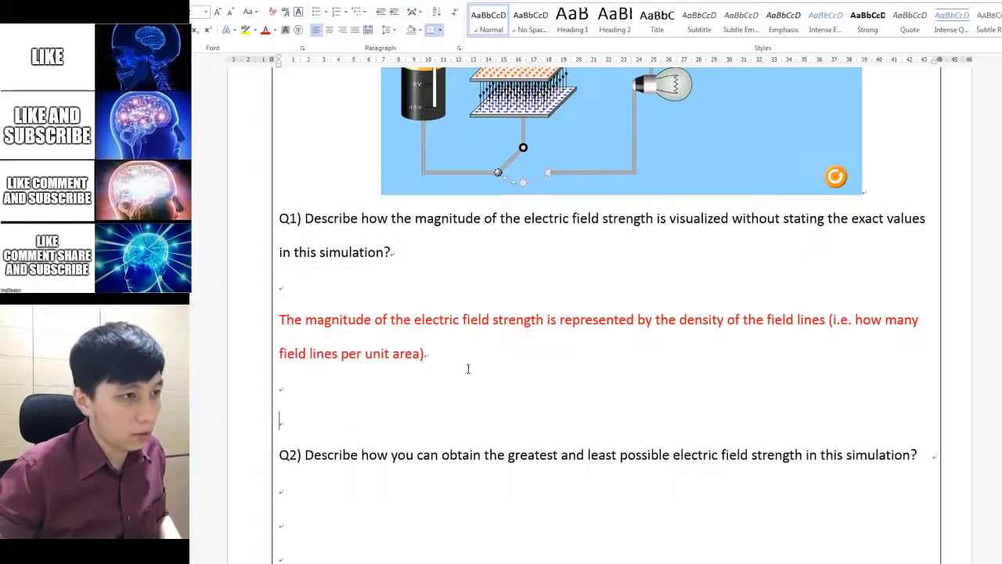
left_click(447, 353)
key("shift+Up")
key("Left")
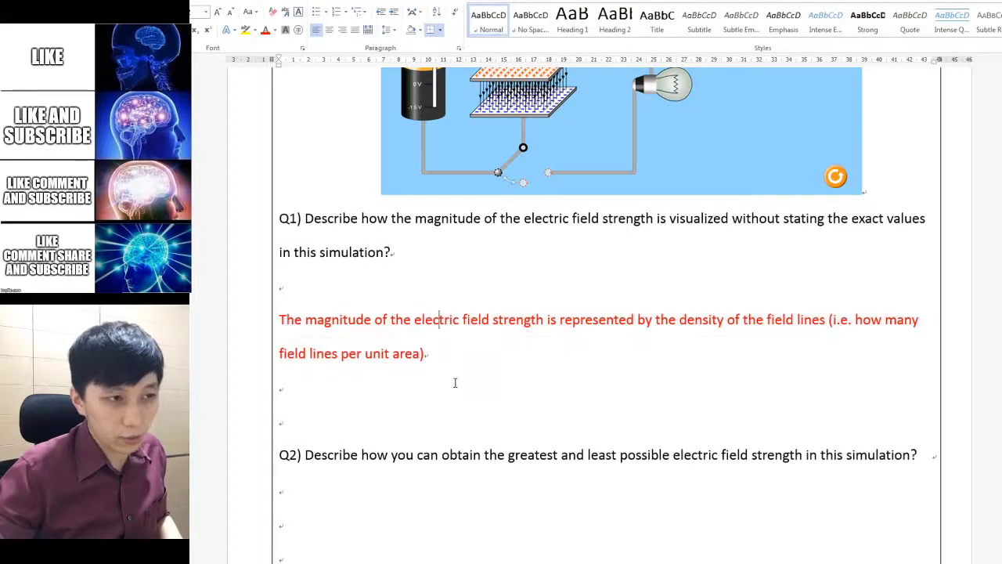
scroll(455, 406, "down", 3)
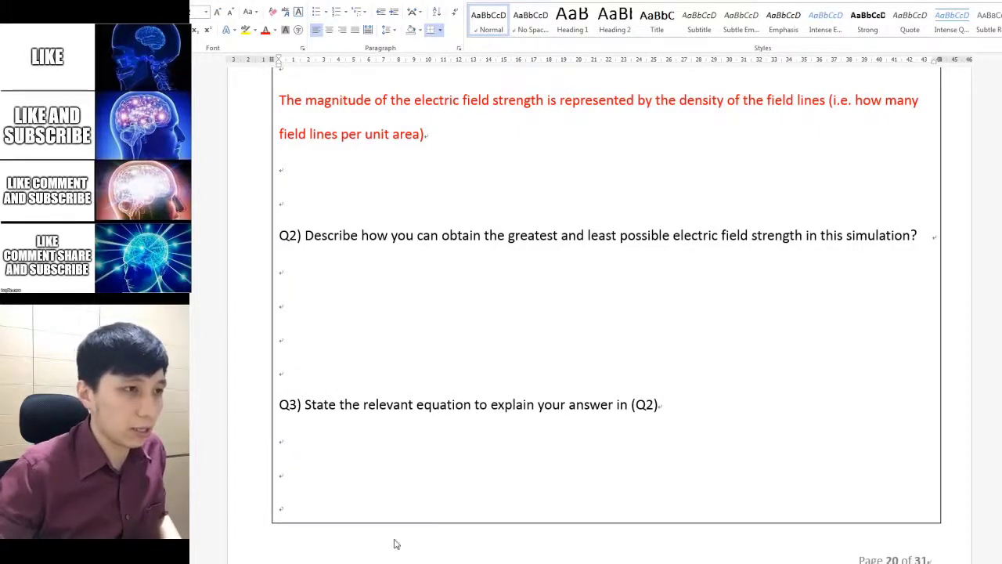
Return to the simulation, lower the battery voltage to 0 V and raise it back to 1.5 V
key("alt+Tab")
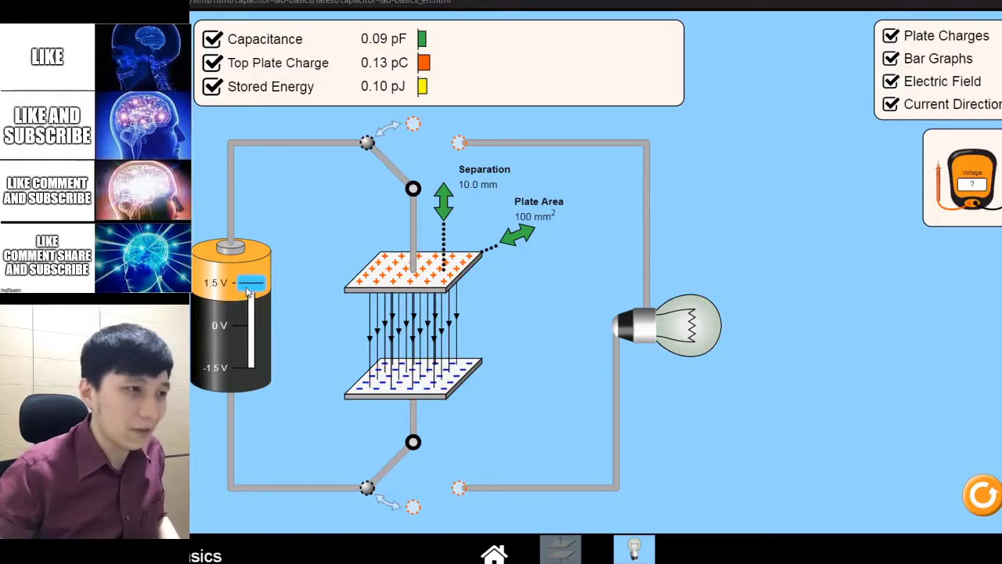
left_click_drag(247, 289, 256, 330)
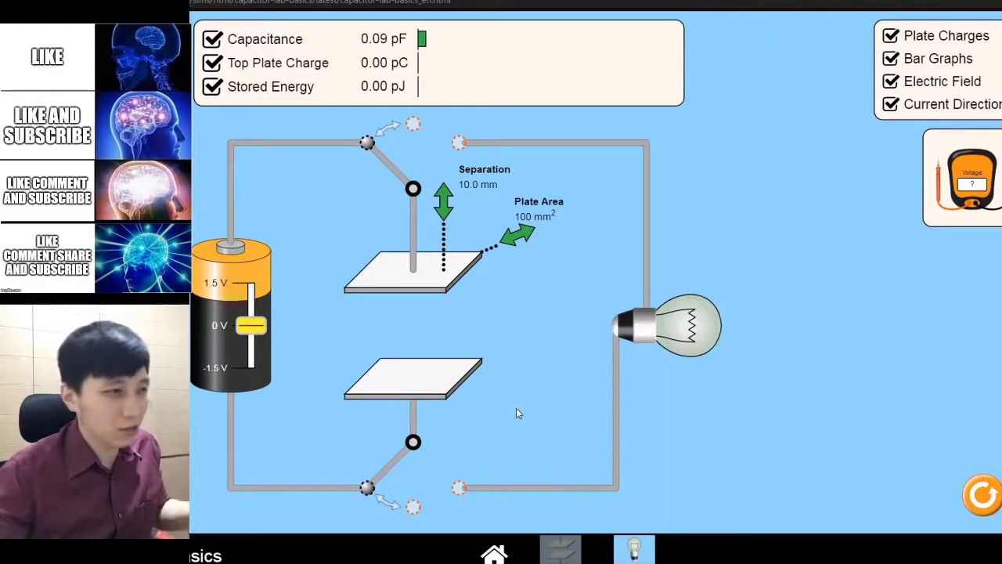
mouse_move(250, 326)
left_mouse_down()
mouse_move(252, 382)
mouse_move(250, 325)
left_mouse_up()
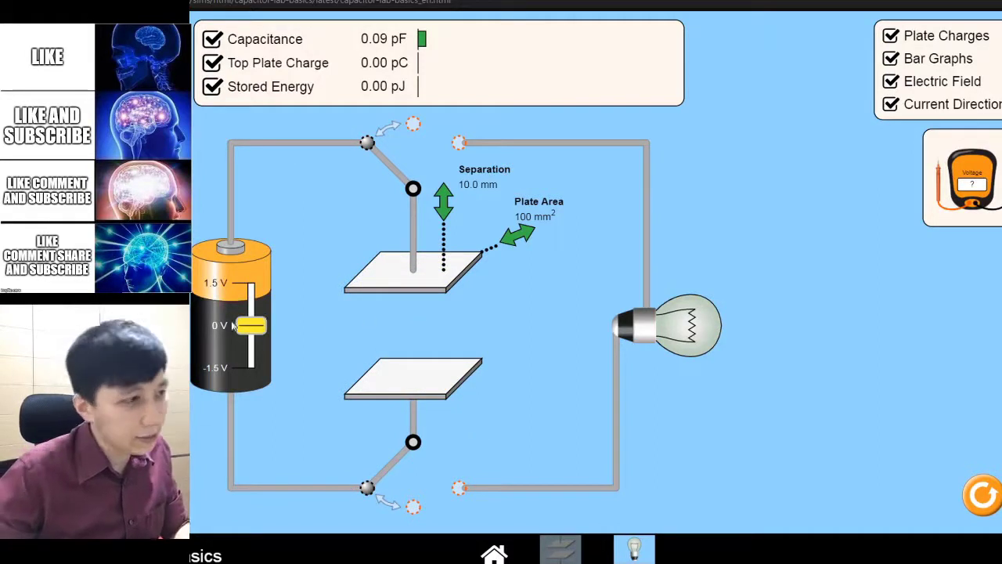
left_click_drag(250, 325, 264, 258)
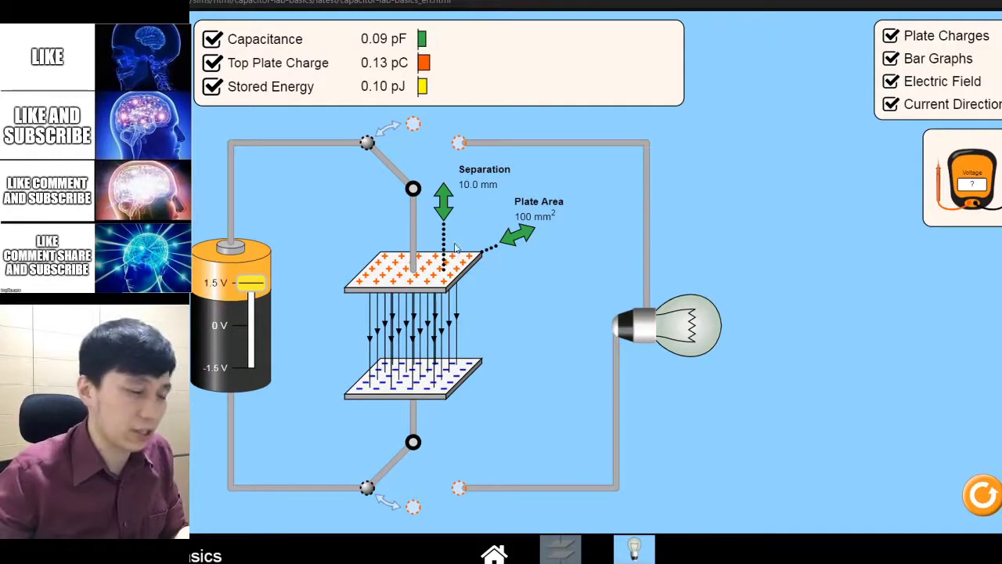
Reduce the plate separation to 2.0 mm and enlarge the plate area to 400 mm² to compare the field lines
left_click_drag(443, 205, 443, 245)
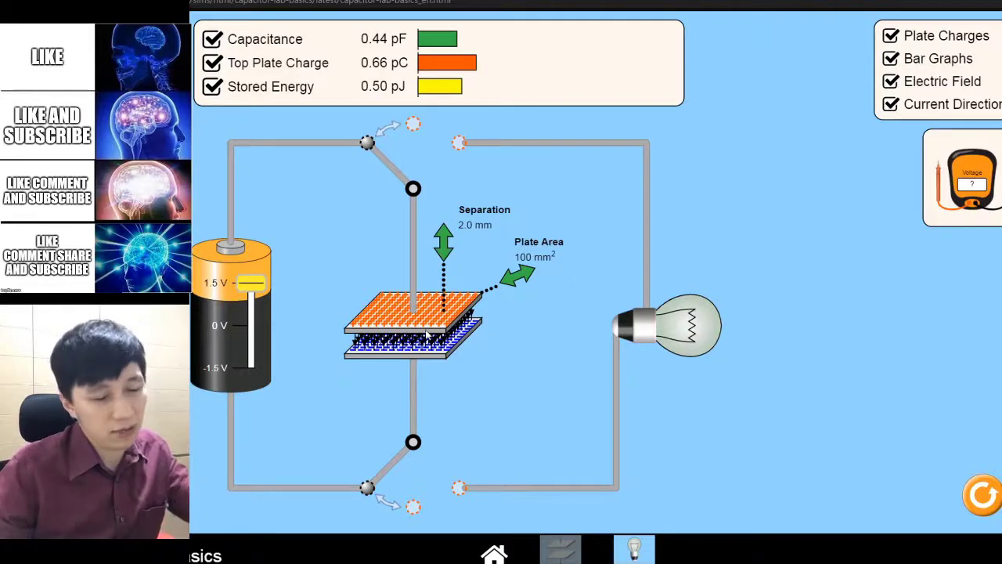
mouse_move(517, 275)
left_mouse_down()
mouse_move(587, 199)
mouse_move(495, 290)
mouse_move(599, 252)
mouse_move(545, 270)
mouse_move(609, 259)
mouse_move(501, 286)
mouse_move(607, 259)
mouse_move(516, 291)
left_mouse_up()
left_click_drag(529, 289, 603, 255)
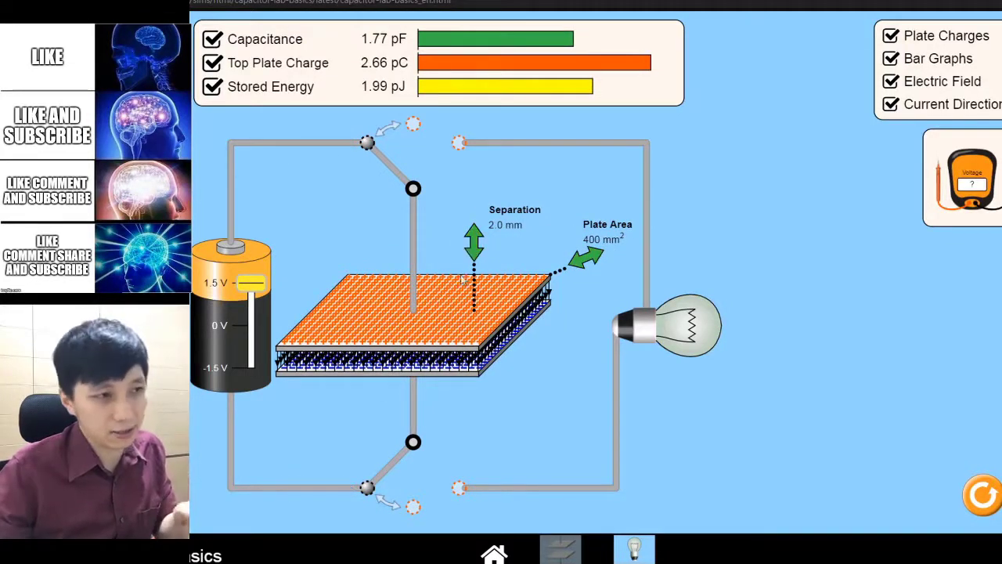
Widen the separation to 10.0 mm with a 100 mm² plate area, and bring the plates back to 2.0 mm apart
left_click_drag(476, 259, 476, 202)
left_click_drag(580, 237, 517, 235)
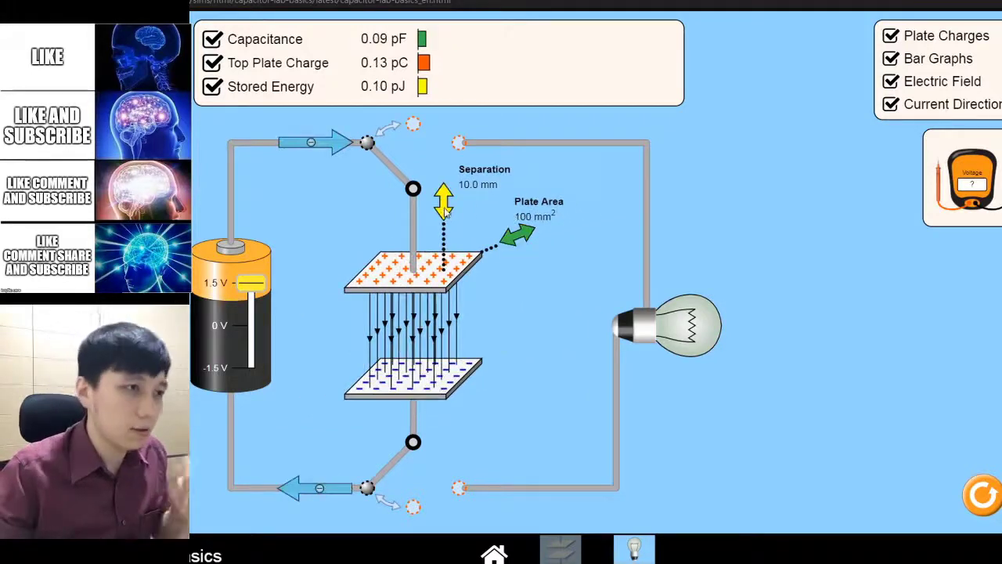
left_click_drag(445, 205, 445, 247)
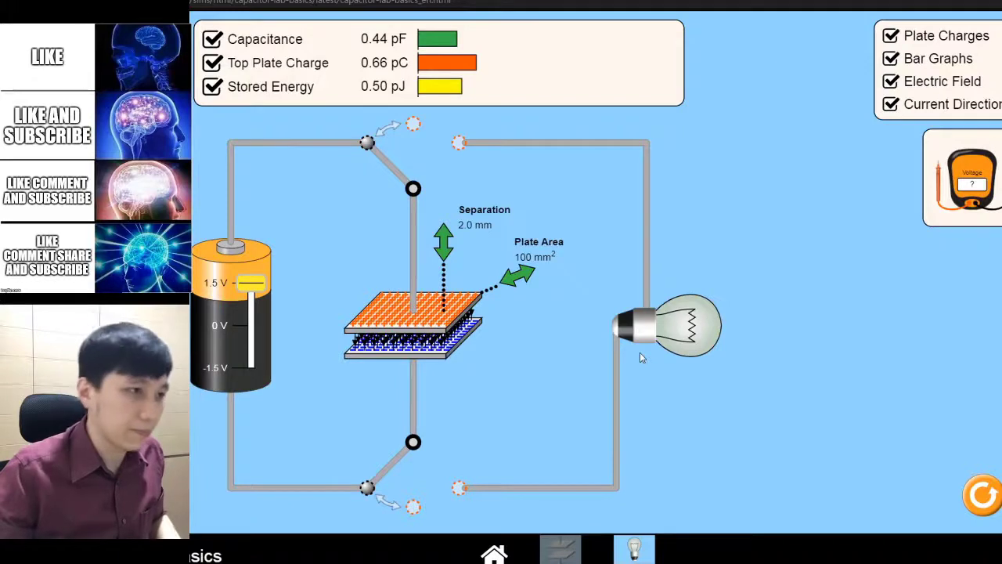
Switch to the Word worksheet and highlight "greatest voltage", "smallest separation distance" and the plate-area remark in yellow in the Q2 answer
key("alt+Tab")
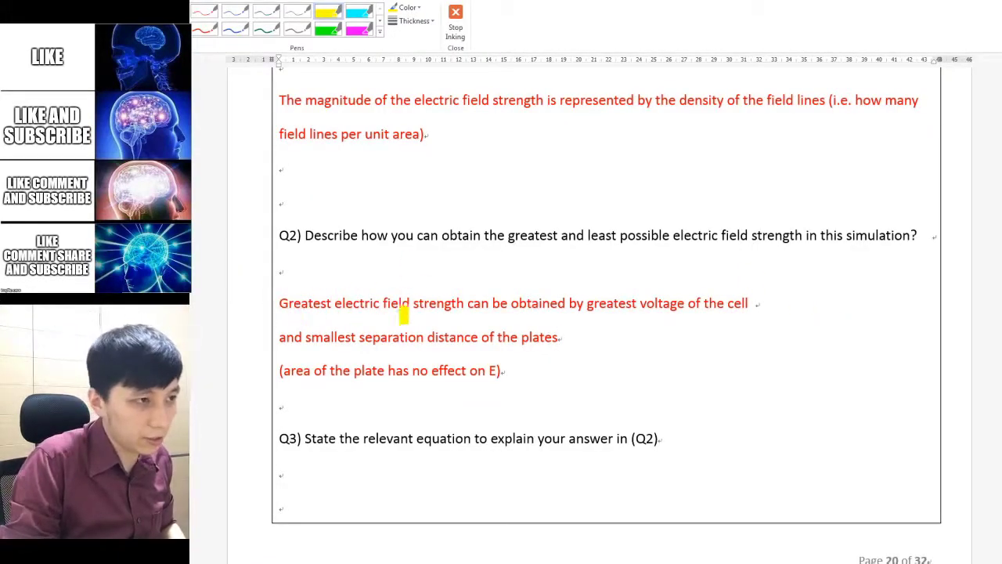
left_click_drag(588, 303, 690, 305)
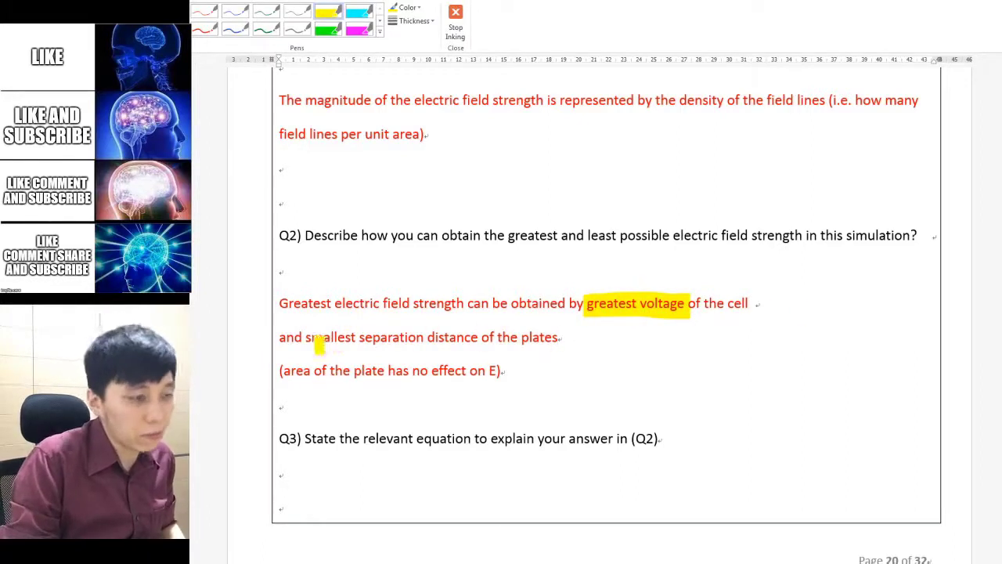
mouse_move(358, 338)
left_mouse_down()
mouse_move(439, 336)
mouse_move(303, 339)
left_mouse_up()
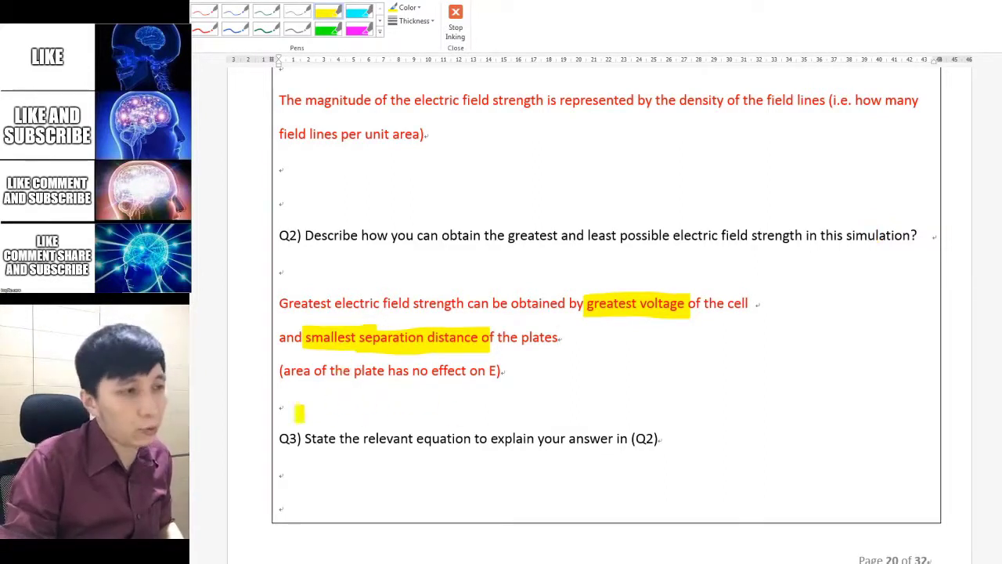
left_click_drag(279, 373, 503, 371)
Handwrite the proportionalities E ∝ V and E ∝ 1/d in red ink under Q3
left_click(205, 29)
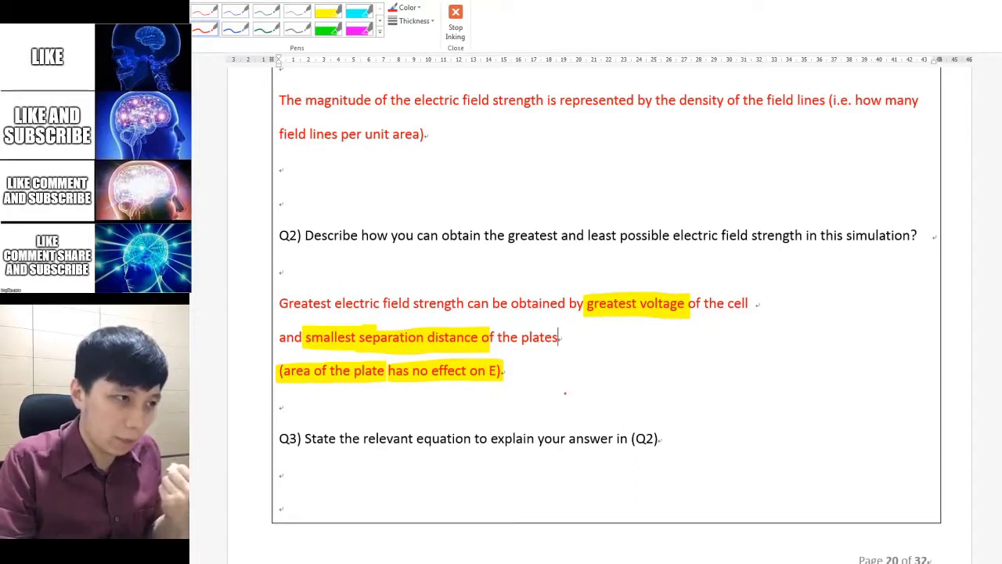
left_click_drag(477, 470, 496, 489)
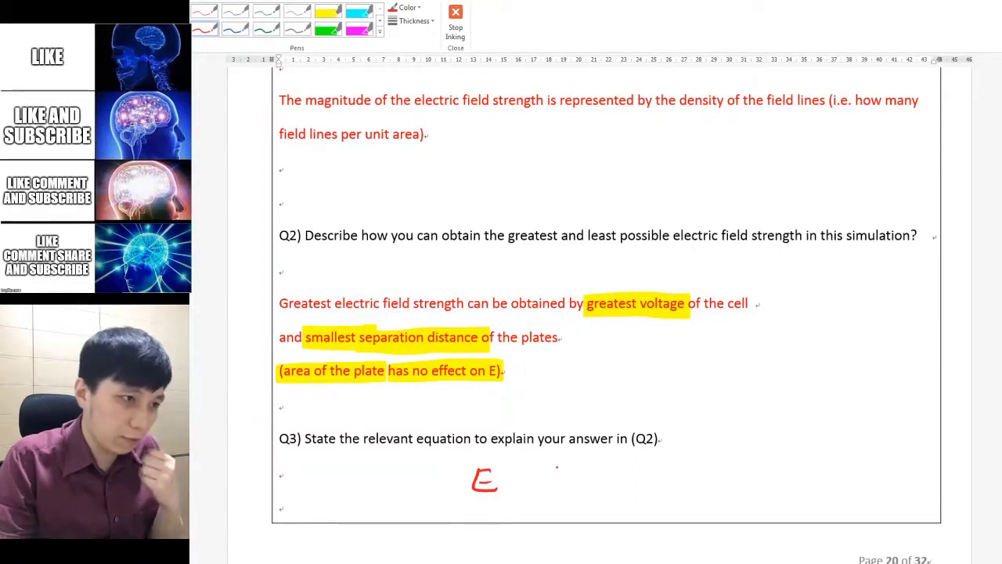
mouse_move(545, 469)
left_mouse_down()
mouse_move(546, 480)
mouse_move(572, 484)
mouse_move(585, 457)
left_mouse_up()
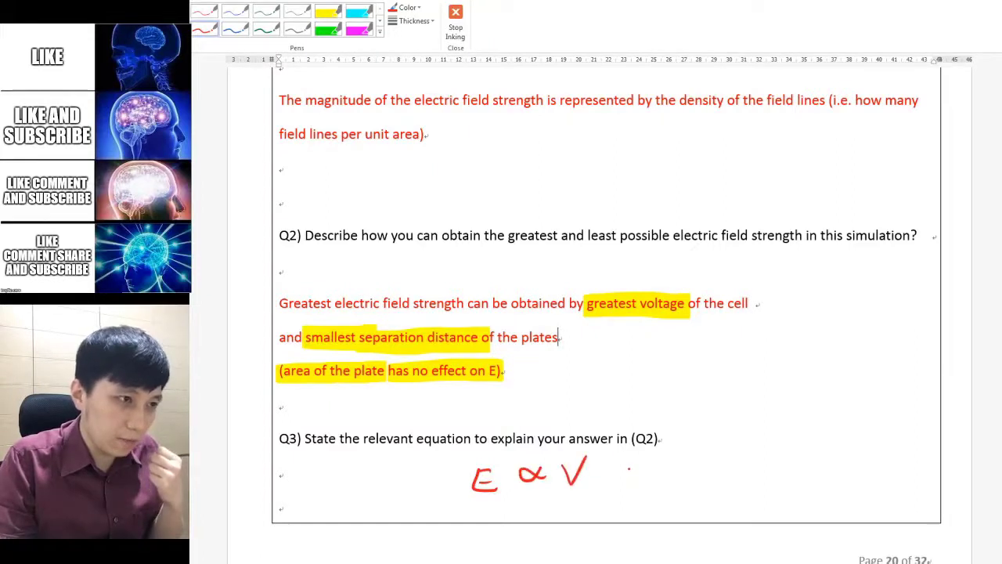
mouse_move(704, 463)
left_mouse_down()
mouse_move(705, 485)
mouse_move(711, 471)
left_mouse_up()
mouse_move(748, 465)
left_mouse_down()
mouse_move(736, 479)
mouse_move(750, 464)
mouse_move(804, 472)
left_mouse_up()
left_click_drag(796, 486, 798, 505)
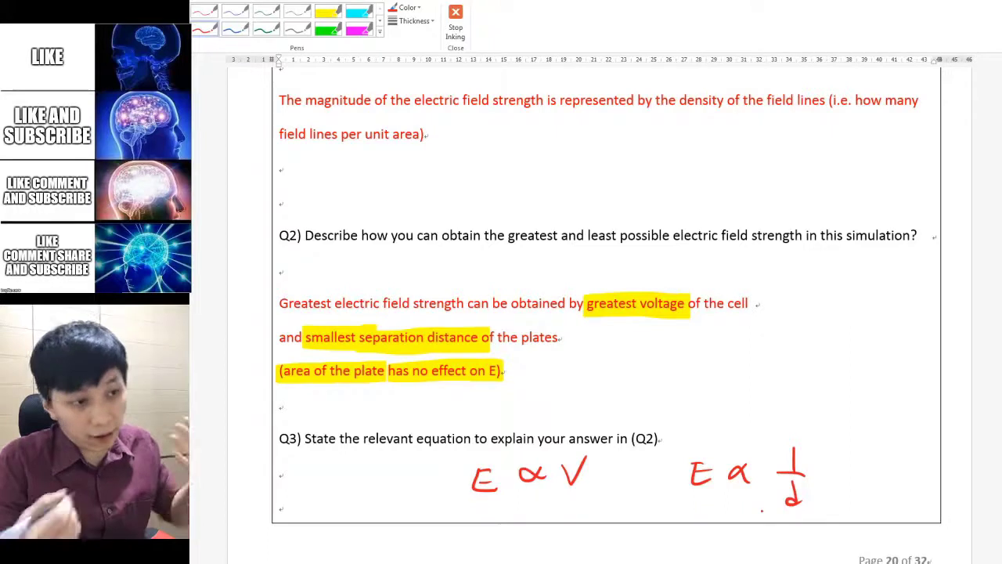
Replace the handwritten proportionalities under Q3 with the equation E = ΔV/Δd
mouse_move(767, 437)
left_mouse_down()
mouse_move(787, 490)
mouse_move(784, 451)
mouse_move(726, 483)
mouse_move(728, 451)
left_mouse_up()
mouse_move(540, 469)
left_mouse_down()
mouse_move(564, 480)
mouse_move(545, 471)
mouse_move(599, 474)
mouse_move(625, 483)
left_mouse_up()
left_click_drag(607, 489, 608, 514)
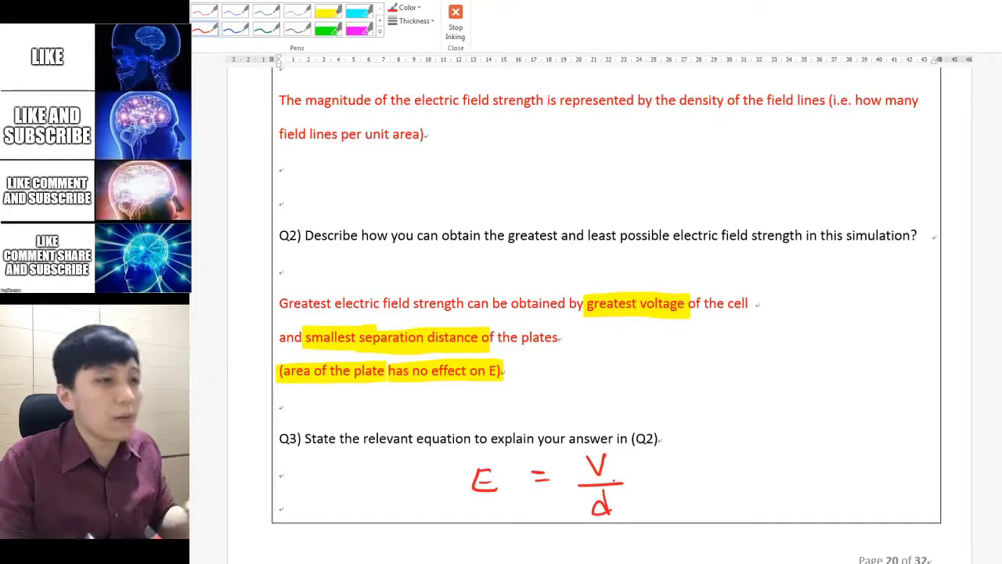
left_click_drag(571, 471, 582, 474)
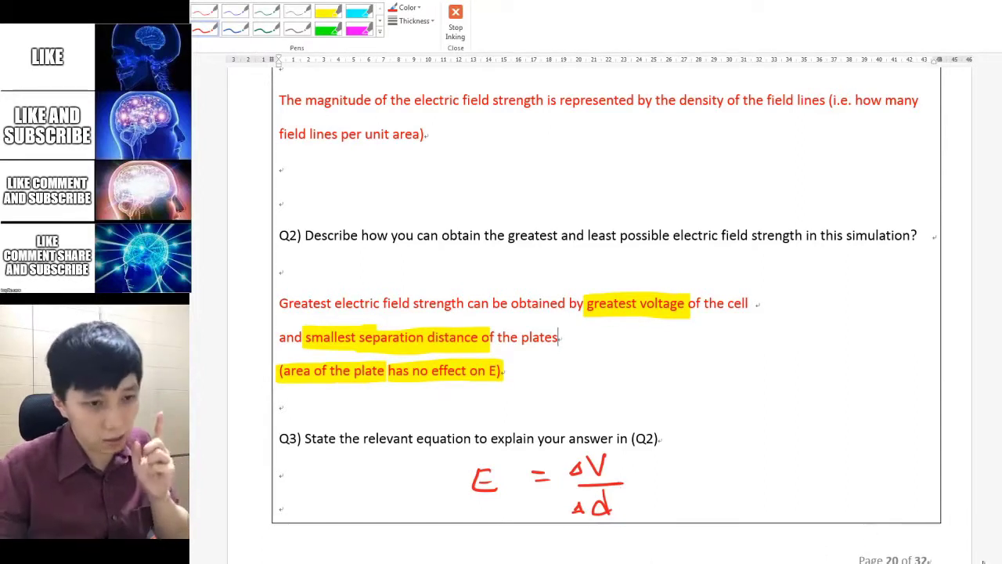
Check the electric field formula under Sub-topic 10.2 in the PDF, and return to the worksheet at Investigation Part C
key("alt+Tab")
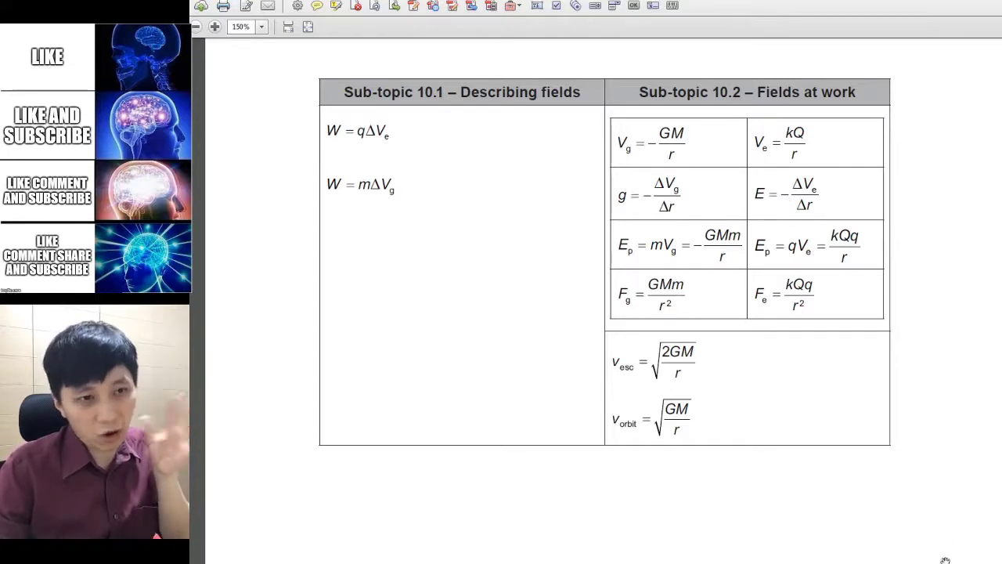
key("alt+Tab")
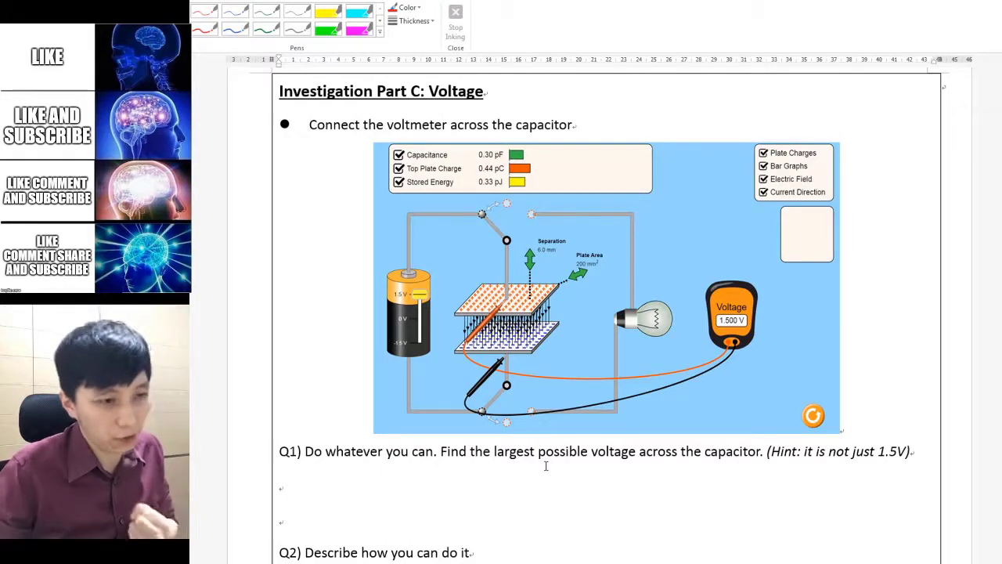
Switch to the simulation and connect the voltmeter across the capacitor, with the red probe on the top plate and black on the bottom
key("alt+Tab")
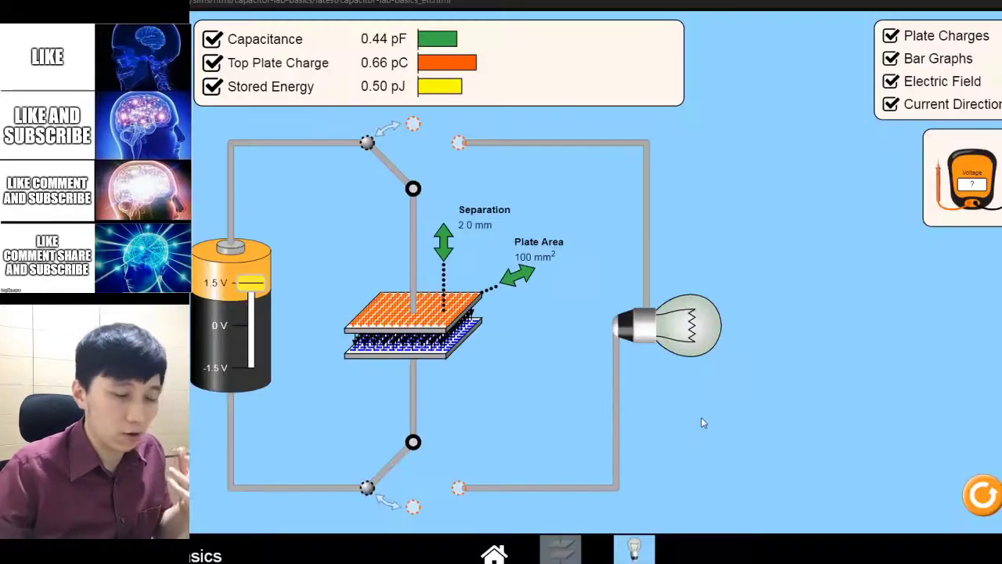
left_click_drag(962, 180, 939, 399)
left_click_drag(828, 350, 367, 337)
left_click_drag(861, 389, 385, 389)
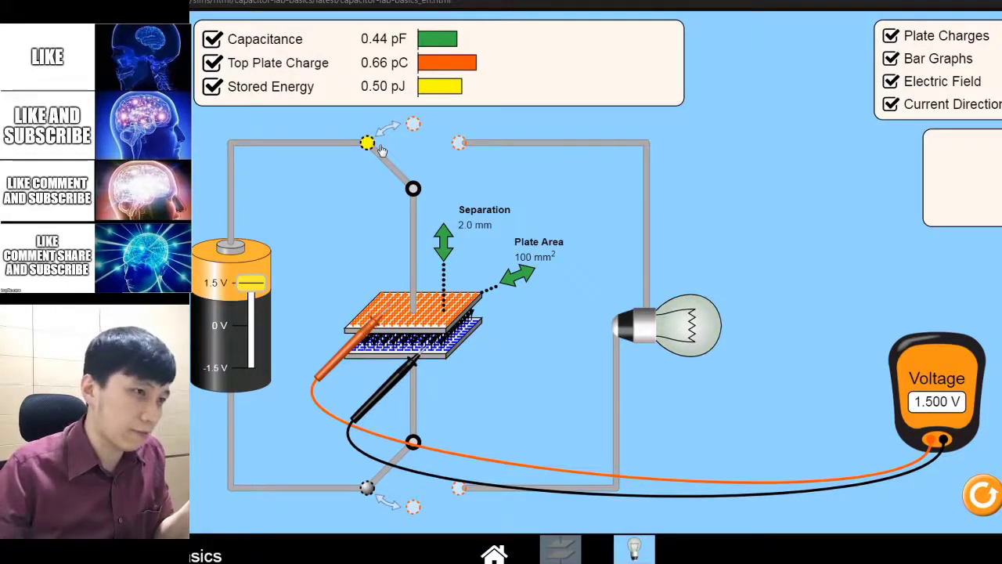
Discharge the capacitor through the light bulb, and reconnect it to the battery set at 1.5 V
left_click_drag(378, 149, 469, 146)
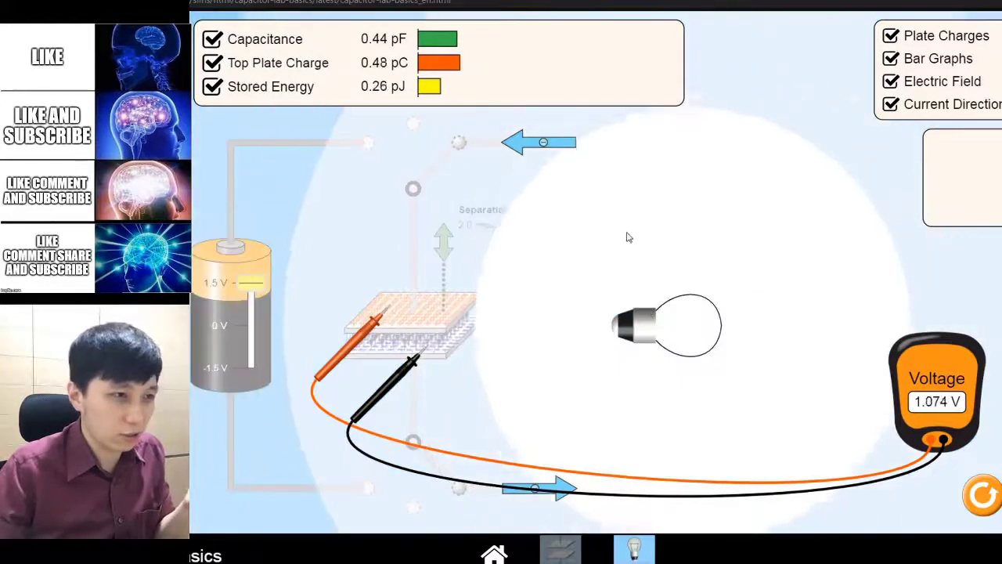
left_click_drag(458, 142, 370, 144)
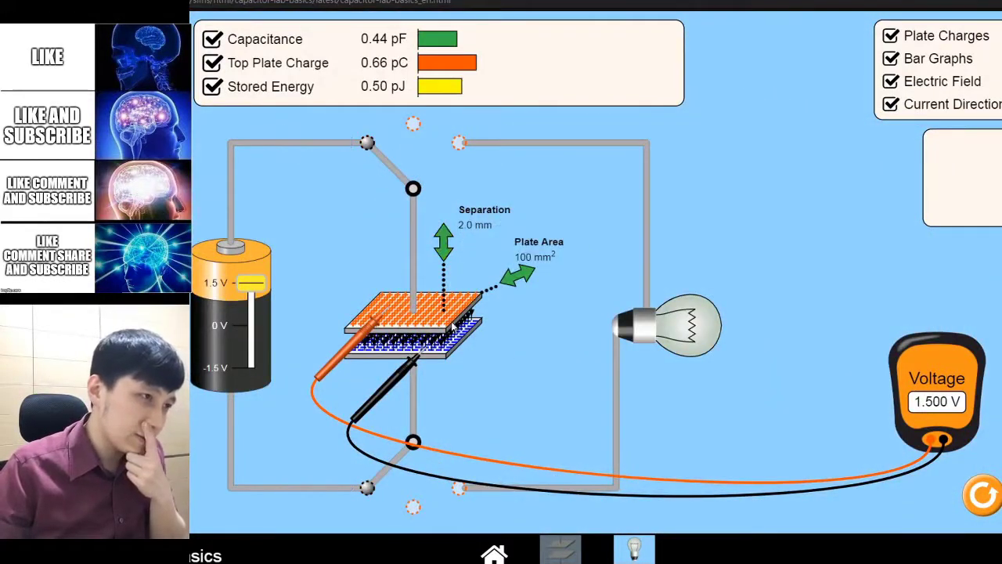
mouse_move(251, 282)
left_mouse_down()
mouse_move(251, 346)
mouse_move(251, 282)
left_mouse_up()
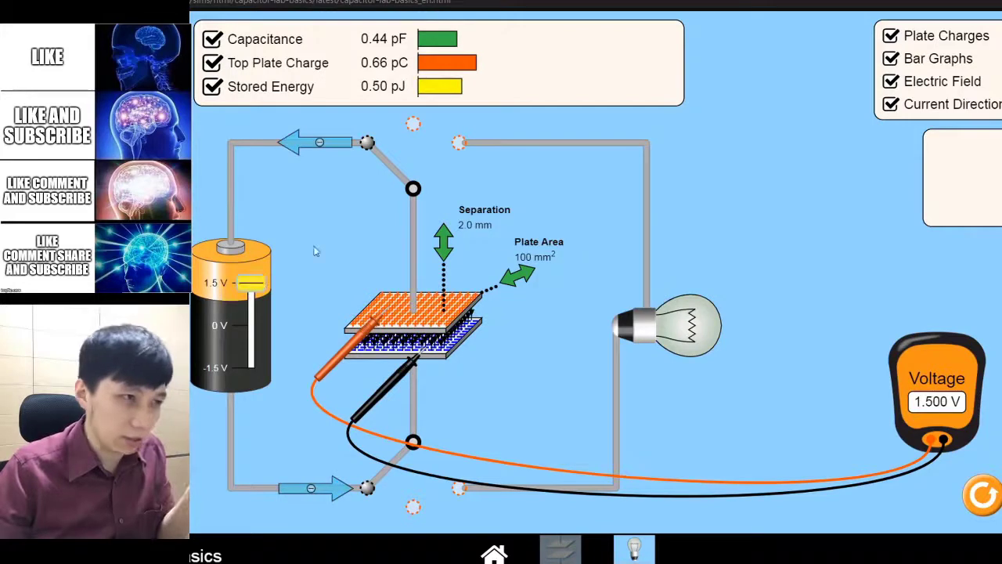
Enlarge the plate area to 400 mm² at 2.0 mm separation and reattach the black probe to the bottom plate
mouse_move(443, 243)
left_mouse_down()
mouse_move(442, 210)
mouse_move(443, 242)
left_mouse_up()
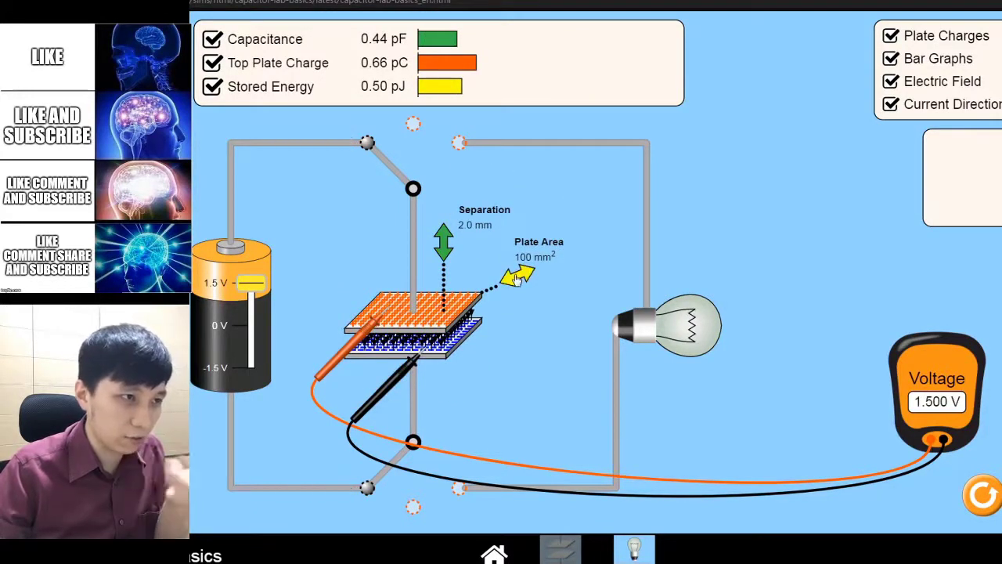
left_click_drag(522, 278, 588, 261)
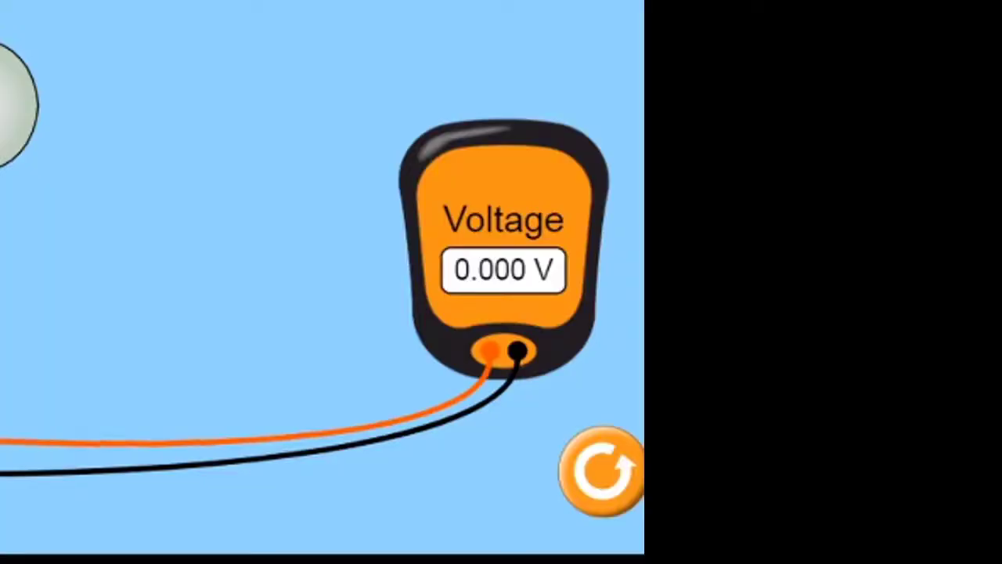
left_click_drag(368, 426, 411, 377)
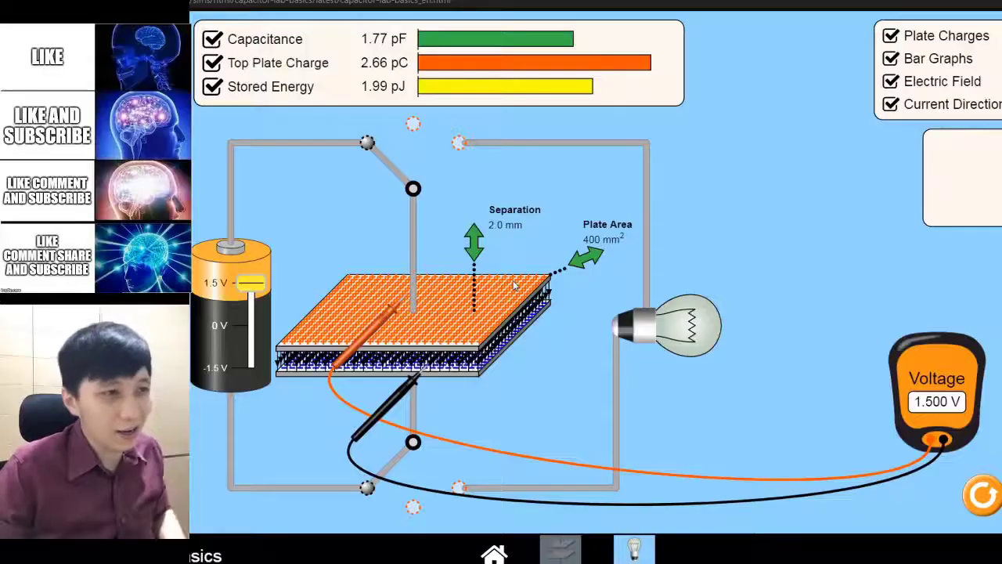
mouse_move(473, 242)
left_mouse_down()
mouse_move(474, 198)
mouse_move(474, 246)
left_mouse_up()
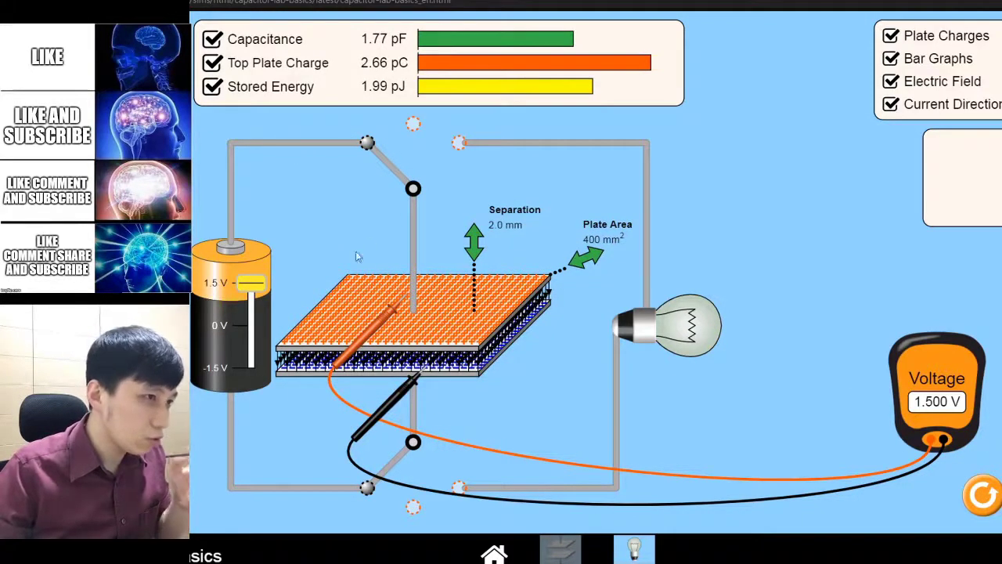
Isolate the charged capacitor from the battery and bulb, widen the separation to 10.0 mm and reduce the plate area to 100 mm²
left_click_drag(368, 141, 413, 123)
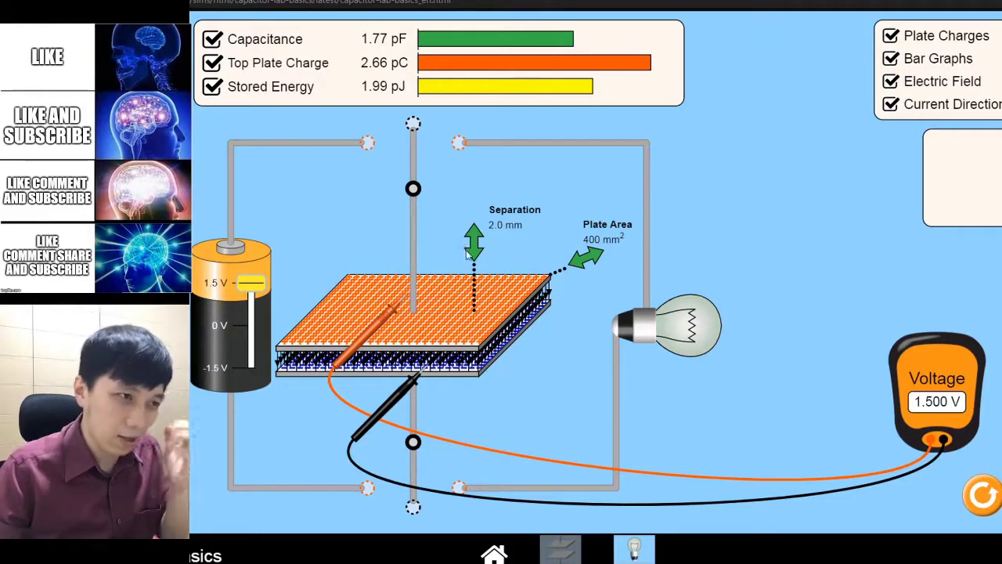
left_click_drag(475, 255, 482, 224)
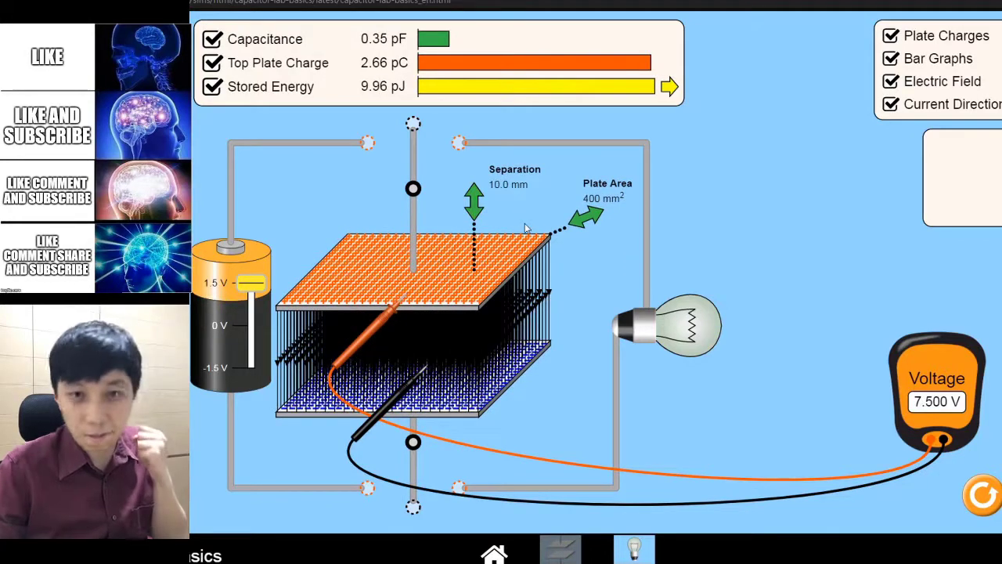
left_click_drag(942, 419, 796, 423)
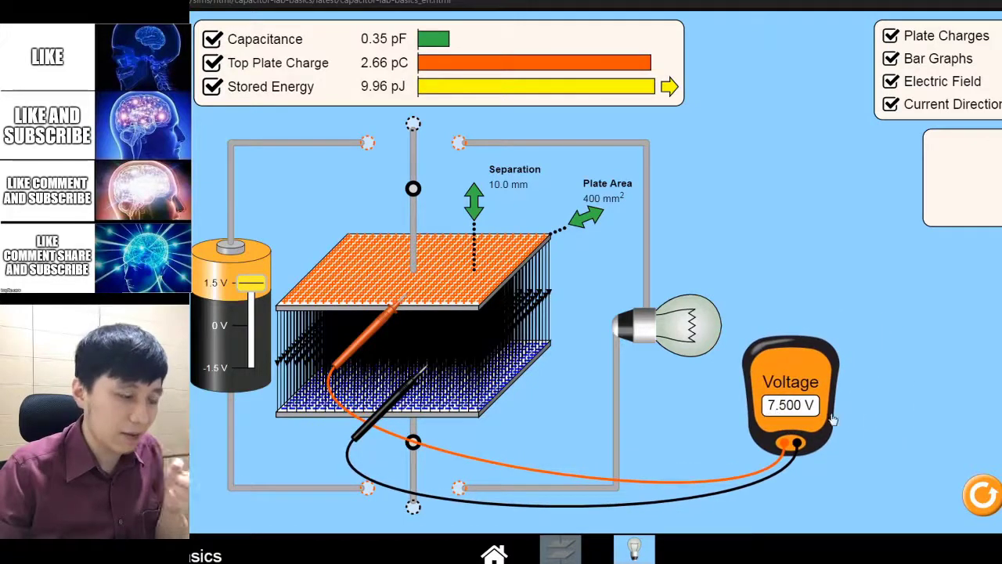
left_click_drag(572, 237, 532, 249)
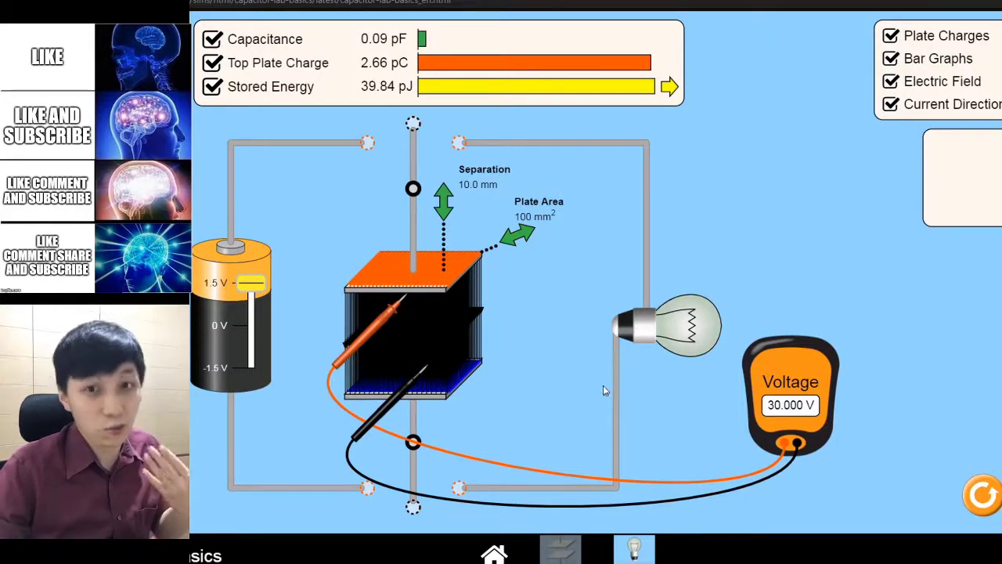
Bring the isolated plates back to 2.0 mm apart and reposition both voltmeter probes to measure the voltage
left_click_drag(443, 200, 443, 241)
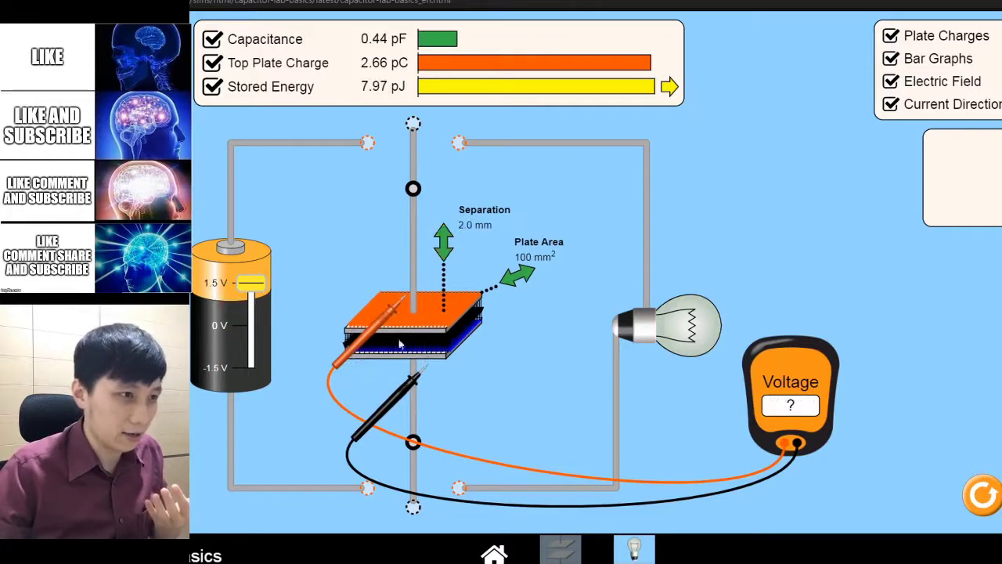
left_click_drag(388, 341, 383, 338)
left_click_drag(406, 399, 411, 382)
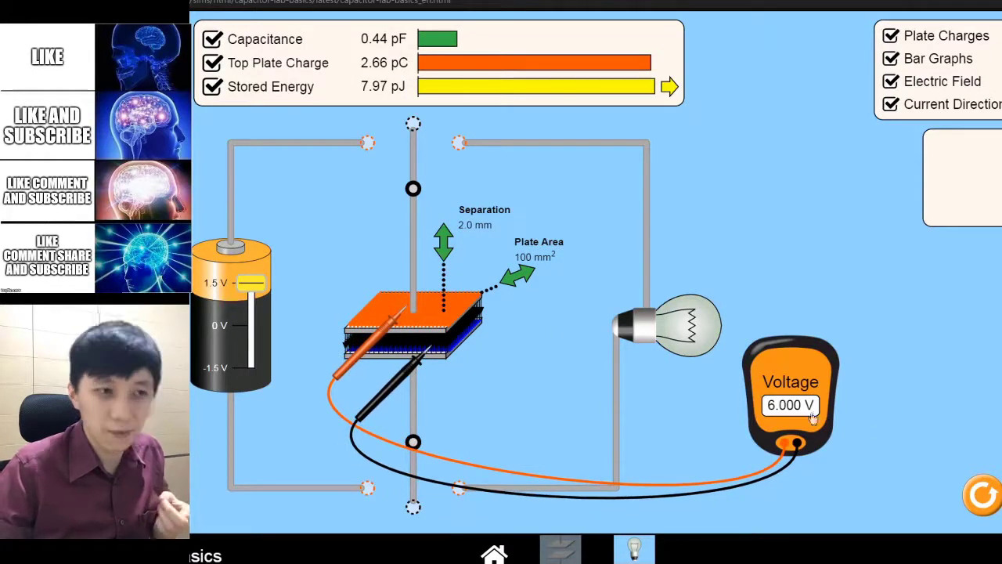
Widen the separation to 10.0 mm with the probes reattached, then vary the plate area and return it to 100 mm²
left_click_drag(444, 252, 462, 179)
left_click_drag(389, 339, 392, 321)
left_click_drag(423, 367, 411, 400)
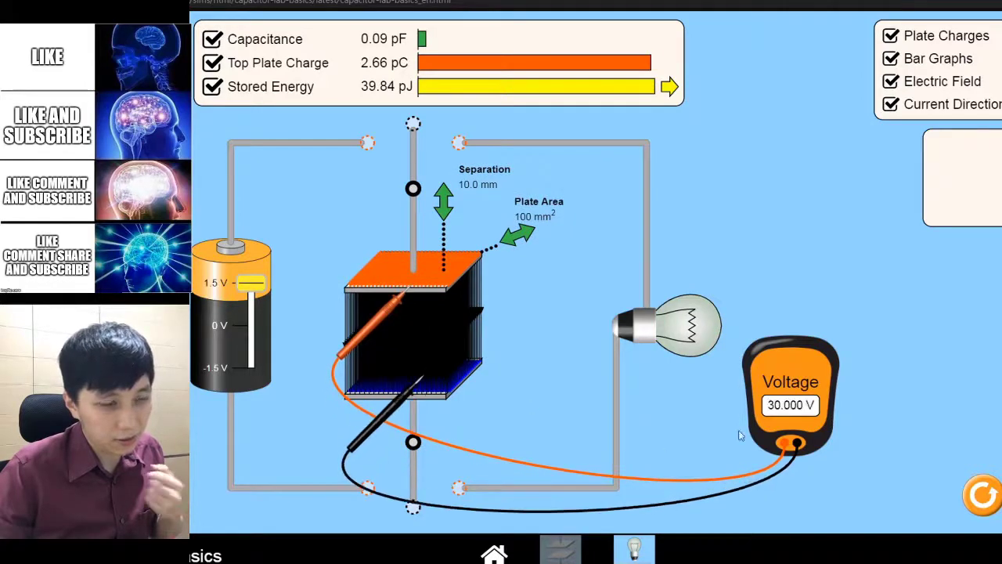
left_click_drag(518, 245, 587, 230)
left_click_drag(533, 247, 497, 251)
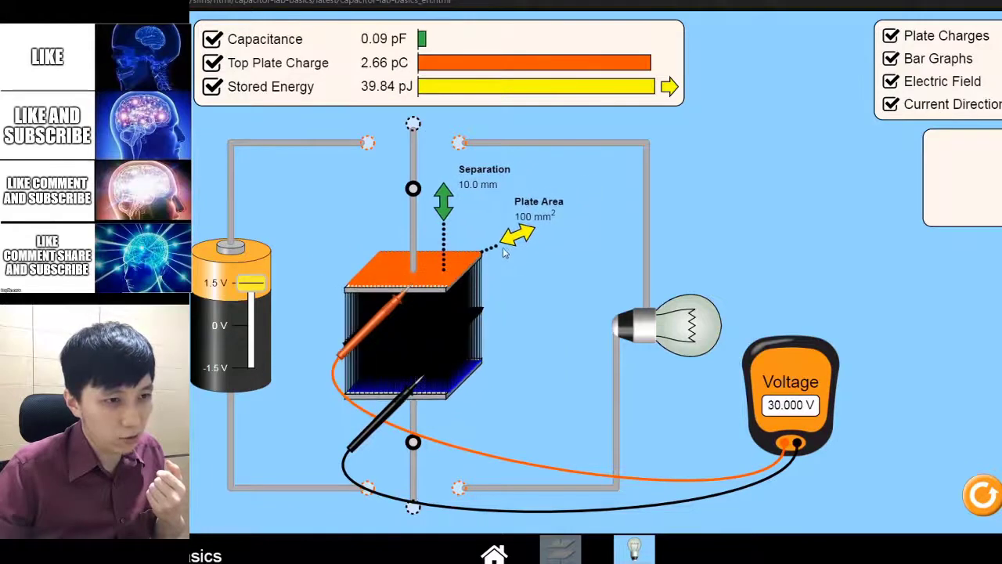
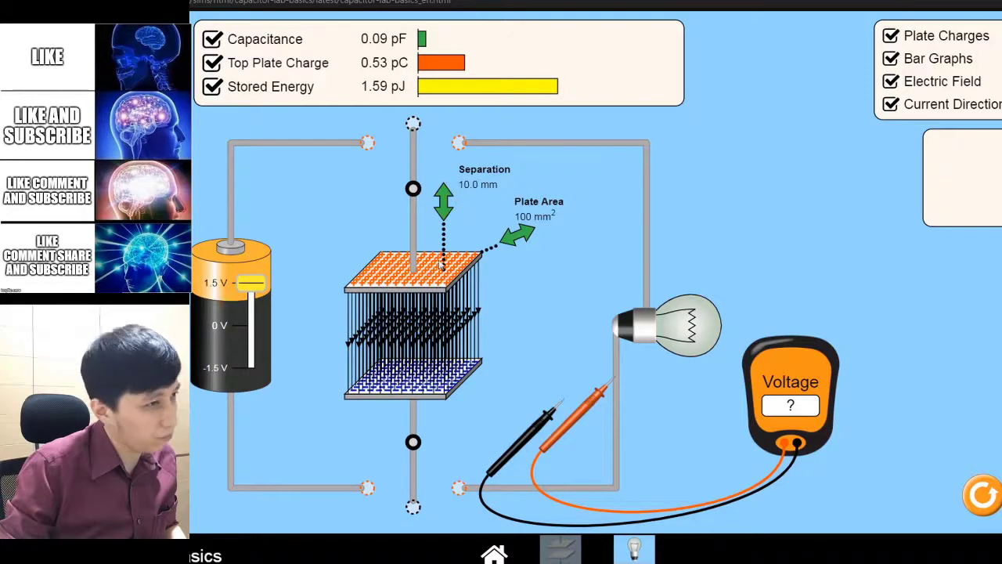
Reconnect the capacitor to the 1.5 V battery with plates 10.0 mm apart and 100 mm² in area, then isolate it again
mouse_move(518, 233)
left_mouse_down()
mouse_move(592, 220)
mouse_move(510, 236)
left_mouse_up()
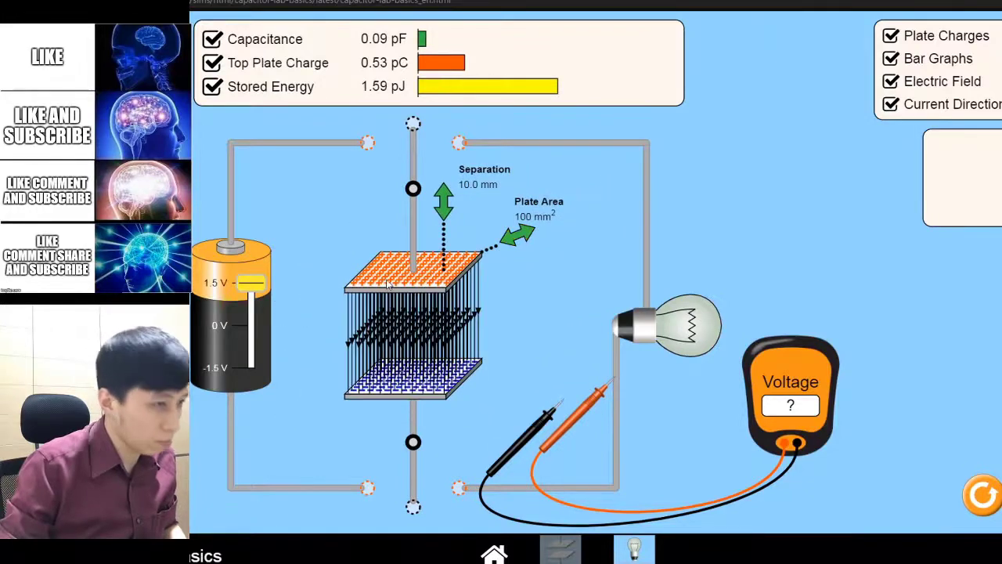
left_click_drag(529, 441, 540, 370)
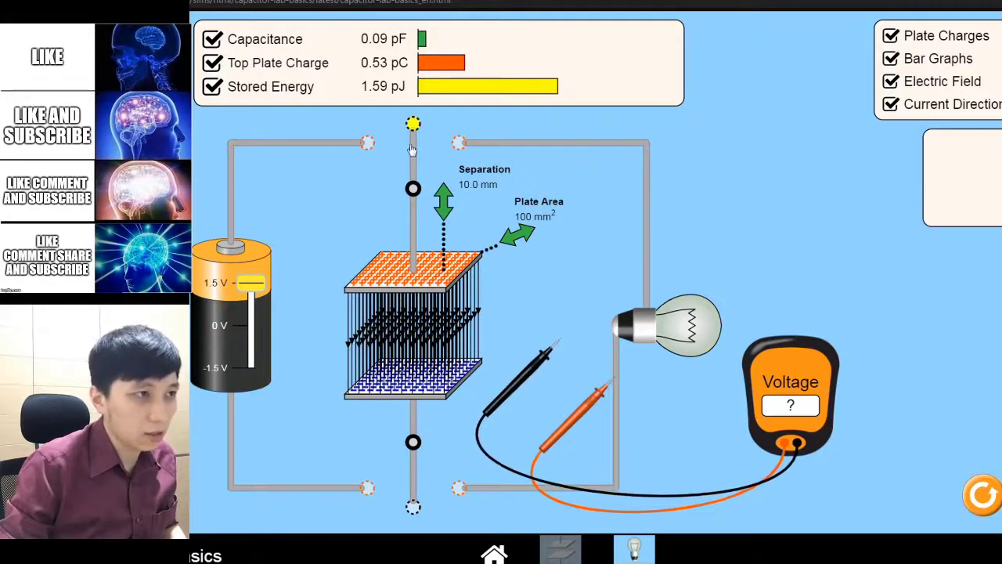
left_click_drag(411, 149, 367, 142)
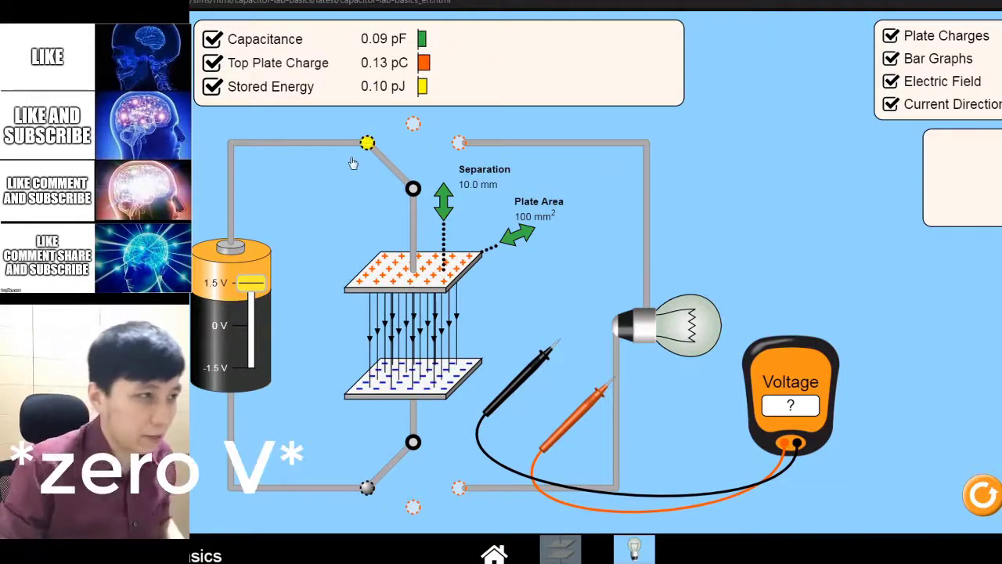
left_click_drag(367, 146, 412, 123)
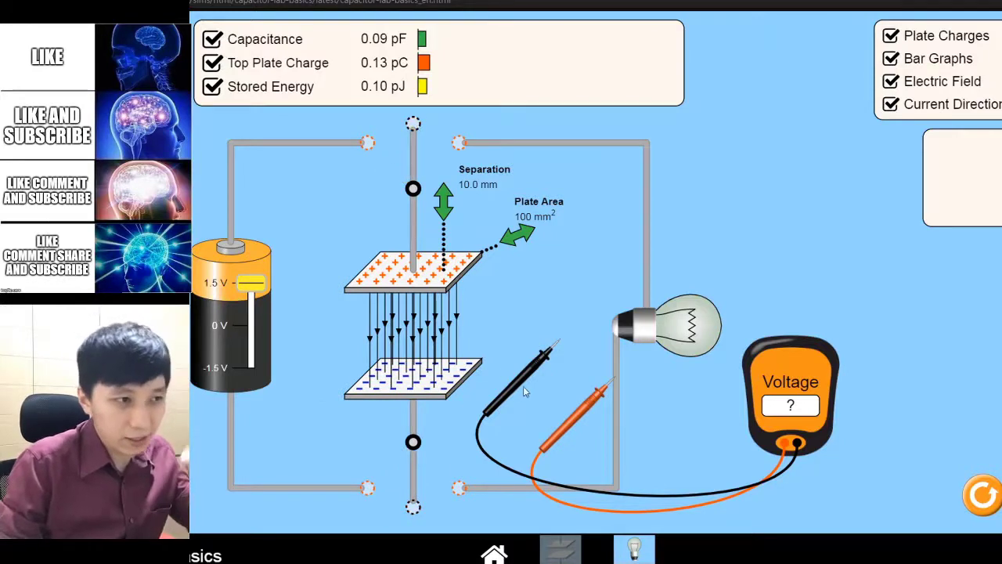
Measure the isolated capacitor's voltage, then swap the probes so the red one touches the upper plate and the black one the lower plate
left_click_drag(522, 391, 378, 328)
left_click_drag(587, 415, 394, 419)
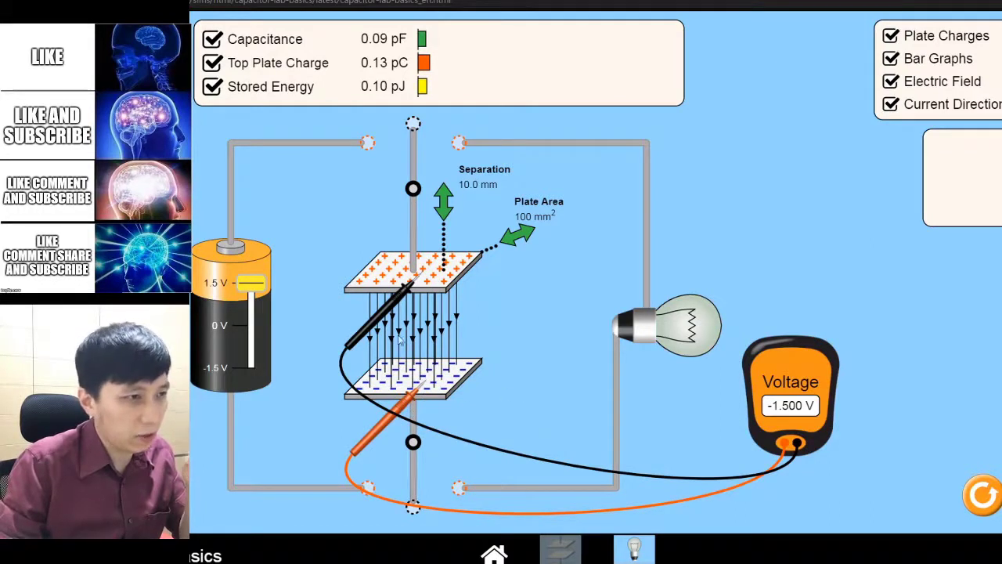
left_click_drag(399, 340, 429, 465)
left_click_drag(387, 426, 366, 323)
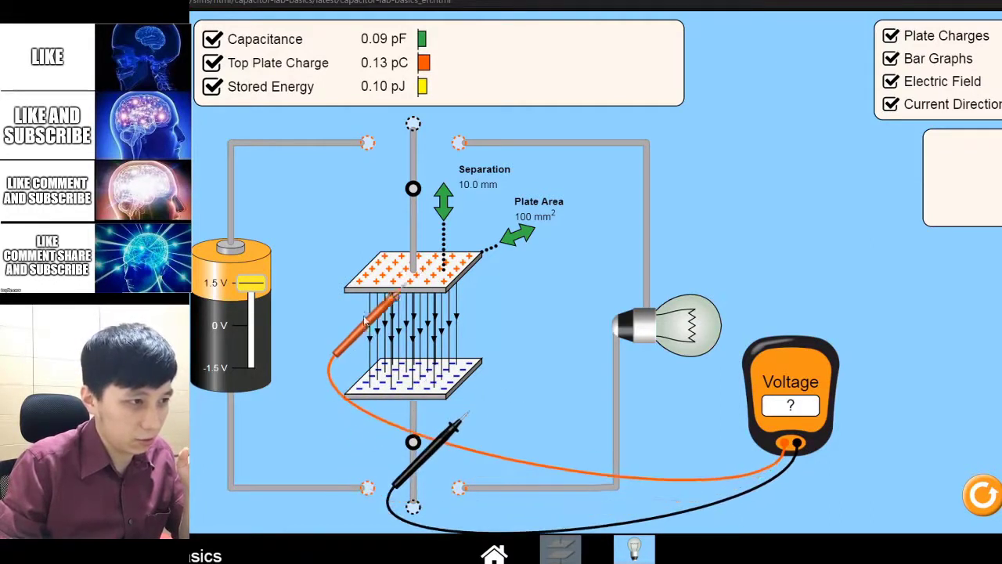
left_click_drag(423, 459, 369, 429)
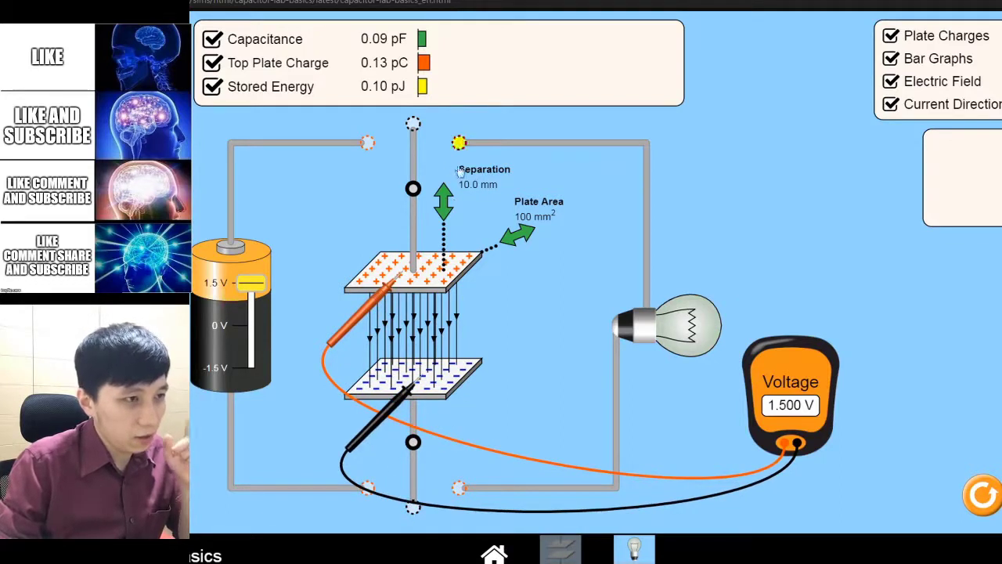
Reduce the isolated capacitor's plate separation to 2.0 mm and move both voltmeter probes back onto the plates
left_click_drag(443, 202, 443, 243)
left_click_drag(368, 333, 367, 349)
left_click_drag(383, 418, 389, 397)
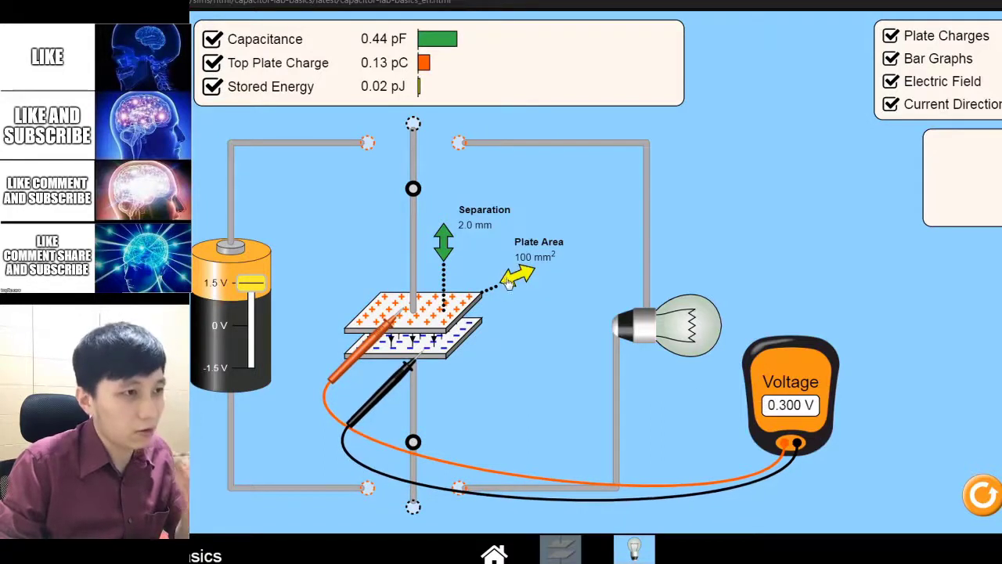
Enlarge the isolated capacitor's plate area to 400 mm² and reposition the black probe on the lower plate to measure the voltage
left_click_drag(514, 280, 576, 266)
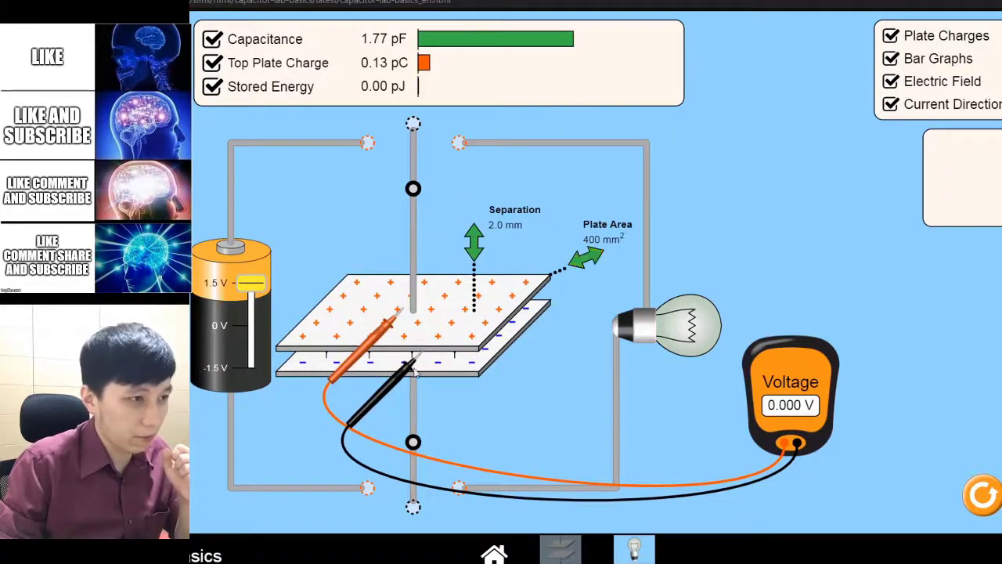
left_click_drag(415, 371, 400, 393)
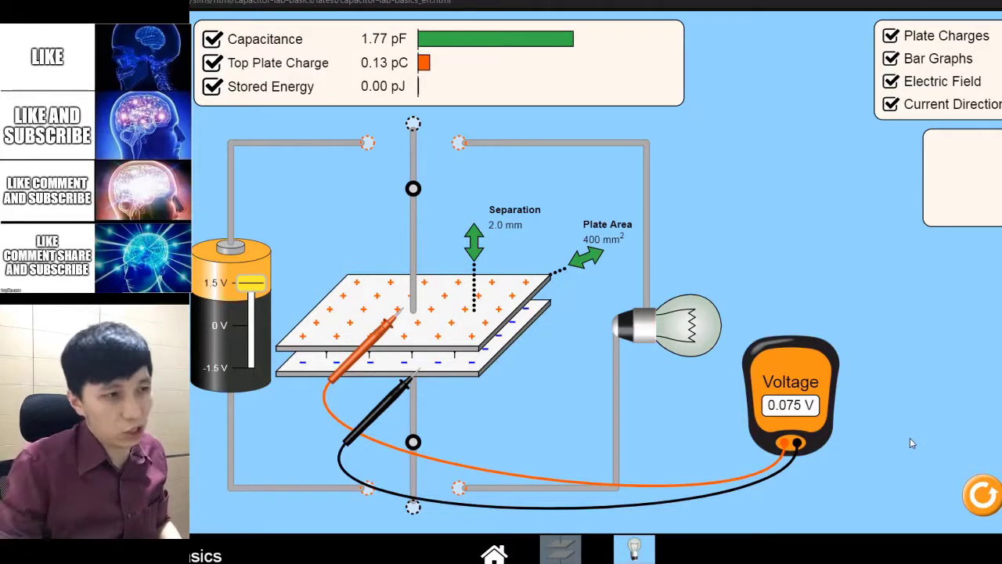
key("alt+Tab")
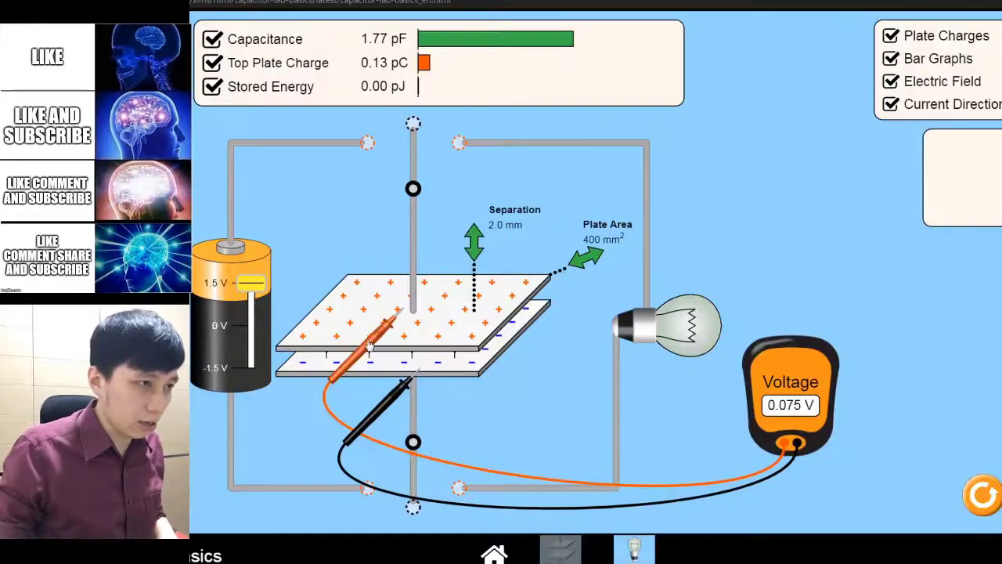
Take both probes off the plates, recharge the 2.0 mm, 400 mm² capacitor from the 1.5 V battery and isolate it again
left_click_drag(375, 343, 720, 231)
left_click_drag(366, 436, 749, 457)
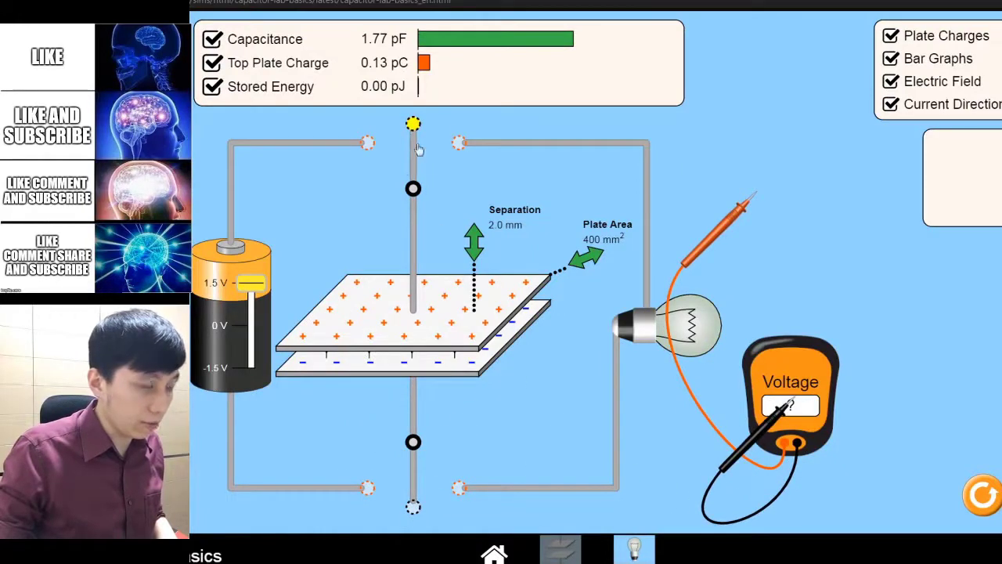
left_click_drag(413, 151, 371, 144)
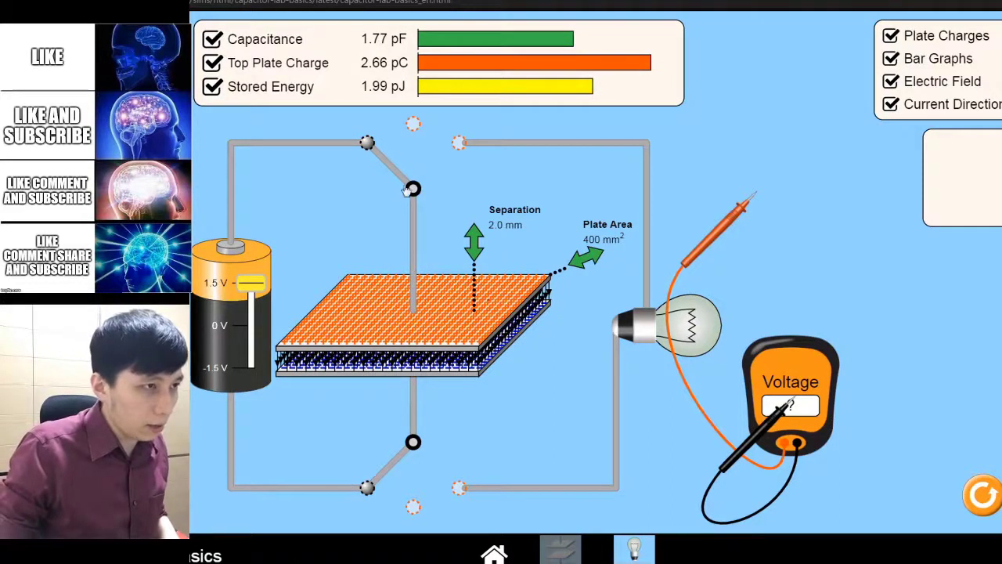
left_click_drag(366, 152, 412, 129)
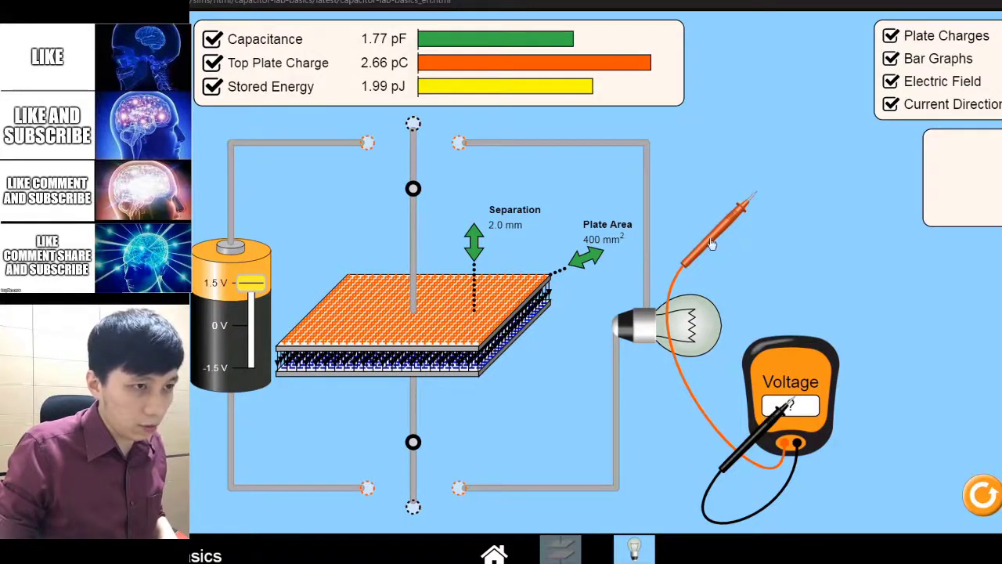
Attach the red probe to the upper plate and the black probe to the lower plate, then widen the separation to 10.0 mm
left_click_drag(711, 244, 348, 344)
left_click_drag(771, 430, 415, 406)
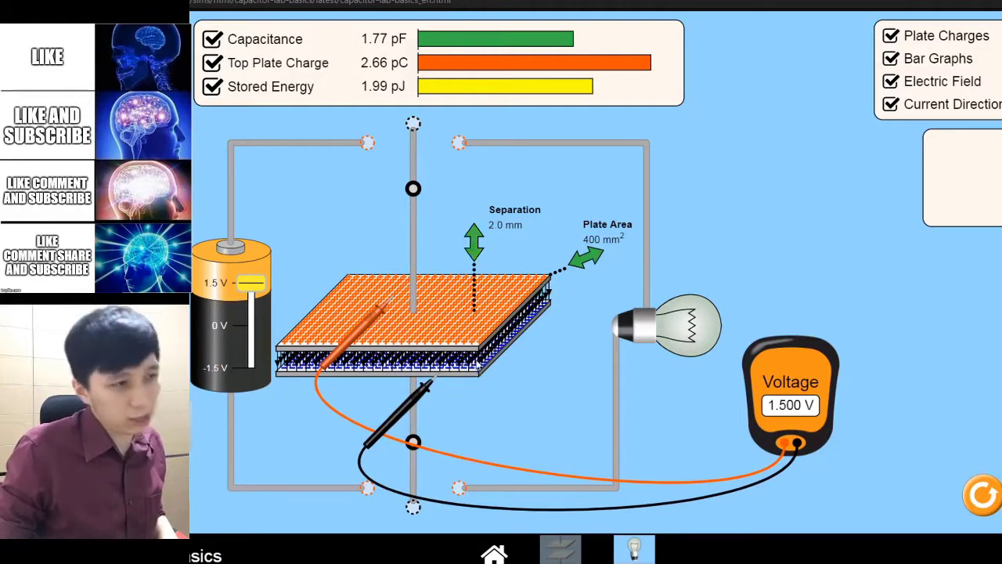
left_click_drag(474, 252, 477, 215)
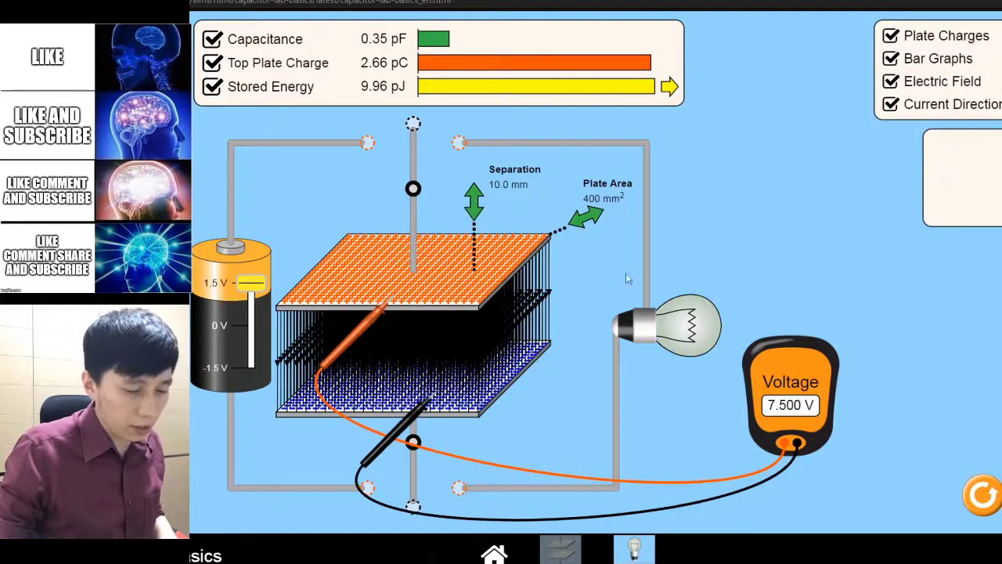
Reduce the charged capacitor's plate area to 100 mm² and reposition both probes on the plates to measure the voltage
left_click_drag(570, 222, 499, 242)
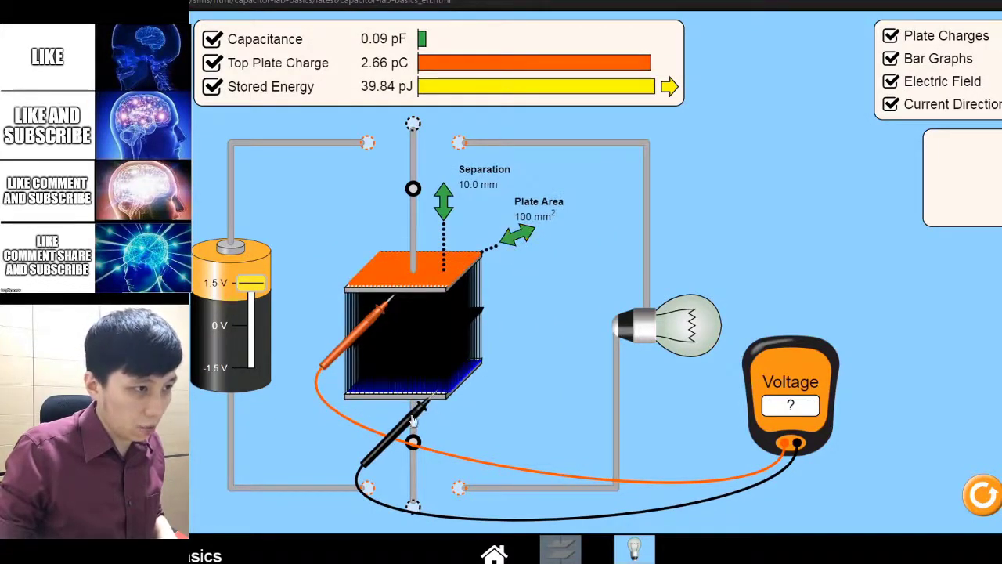
left_click_drag(414, 421, 412, 410)
left_click_drag(383, 317, 395, 302)
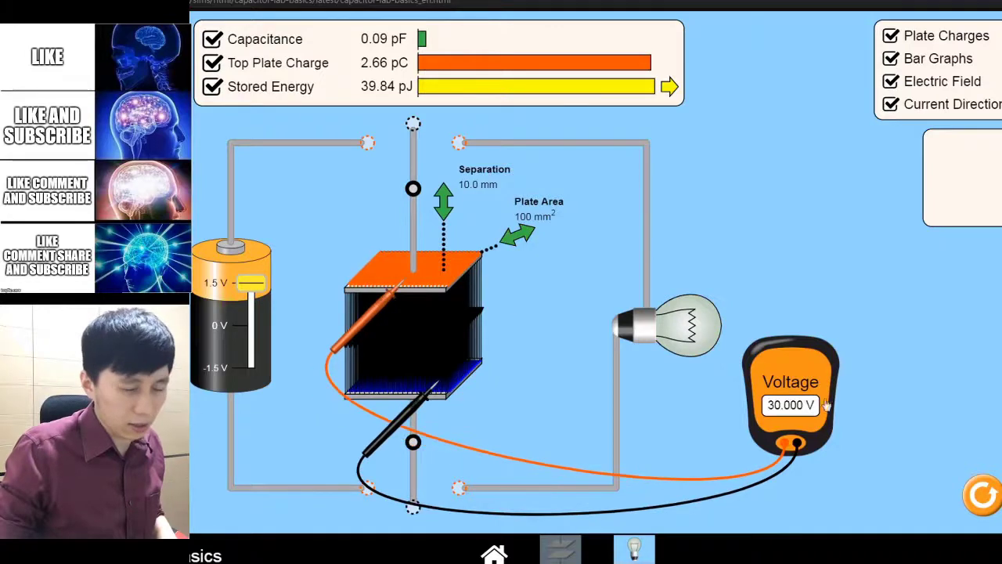